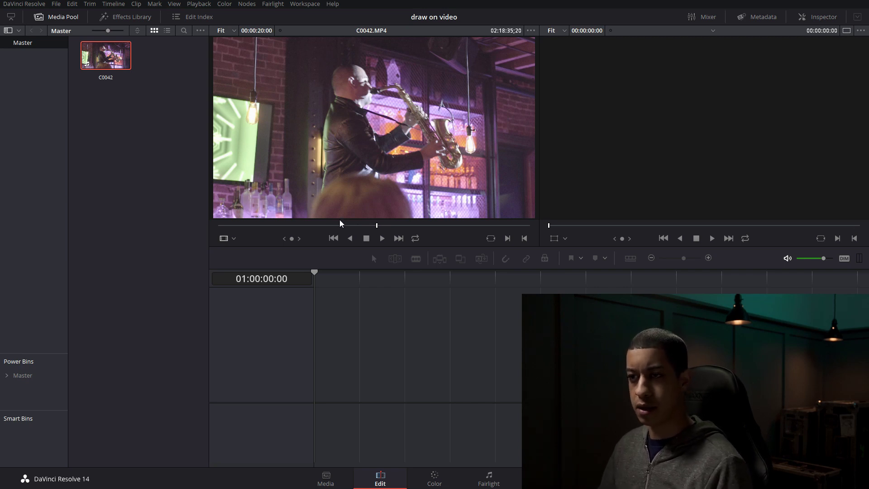
pyautogui.moveTo(340, 225)
pyautogui.mouseDown()
pyautogui.moveTo(230, 226)
pyautogui.moveTo(252, 226)
pyautogui.mouseUp()
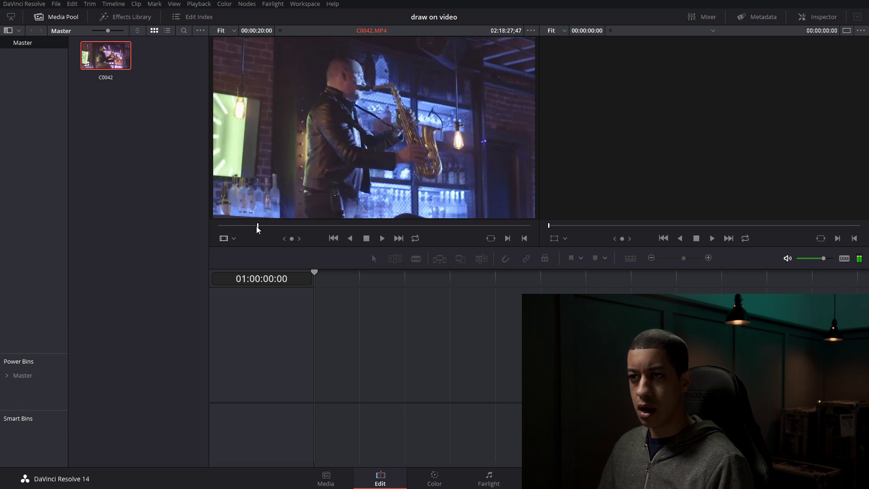
pyautogui.press('space')
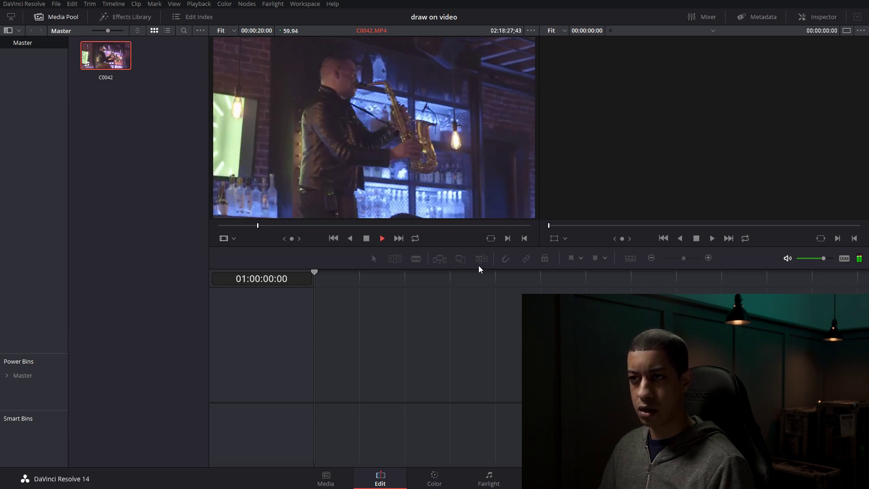
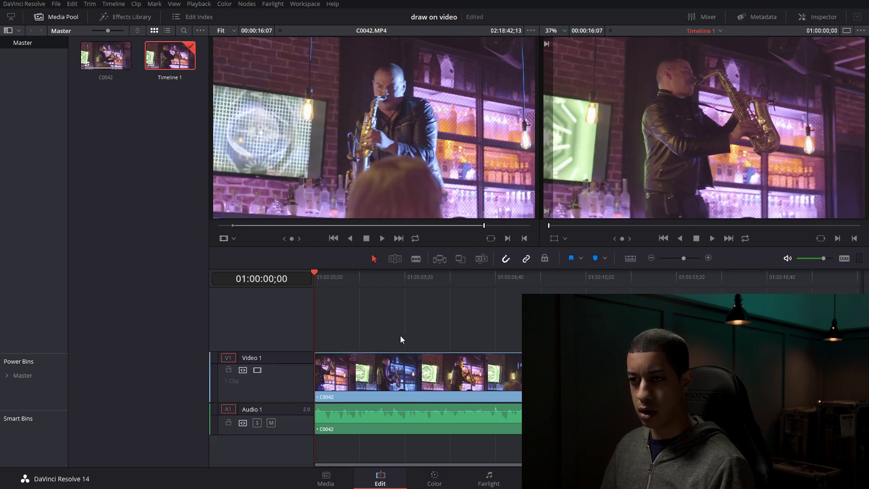
# Split the concert clip at two points in the footage
pyautogui.click(382, 278)
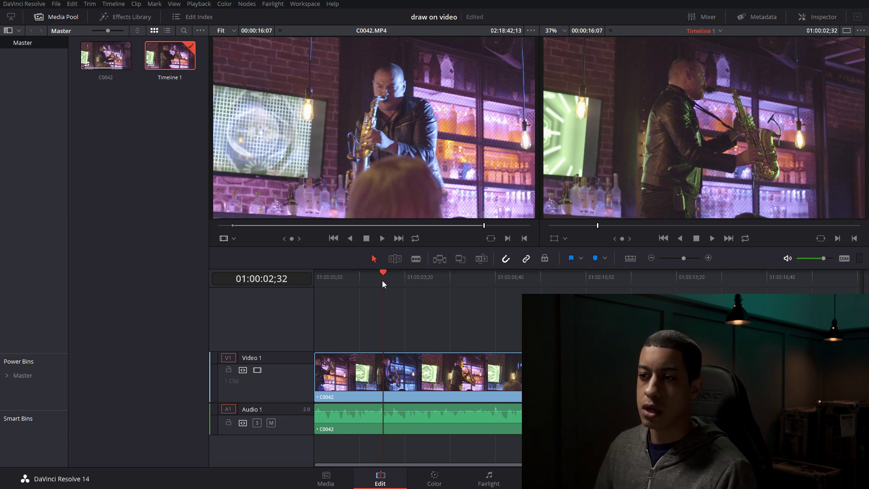
pyautogui.moveTo(381, 278)
pyautogui.mouseDown()
pyautogui.moveTo(407, 280)
pyautogui.moveTo(394, 280)
pyautogui.mouseUp()
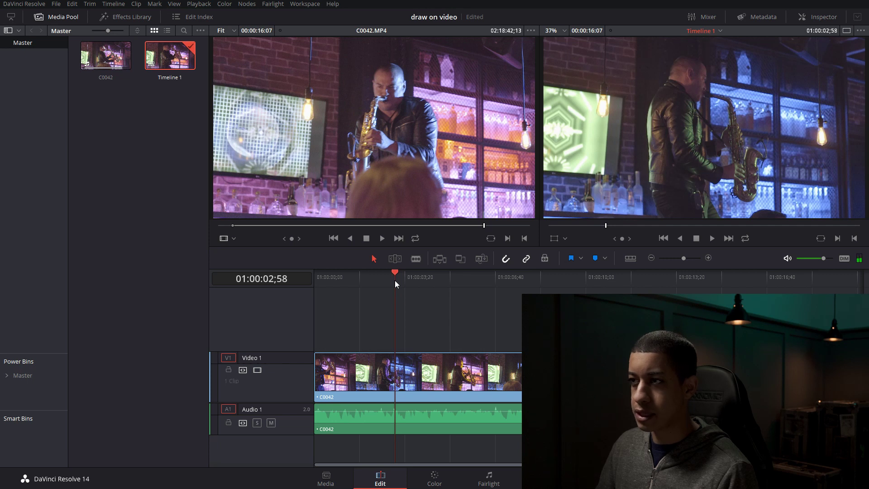
pyautogui.hotkey('ctrl', 'a')
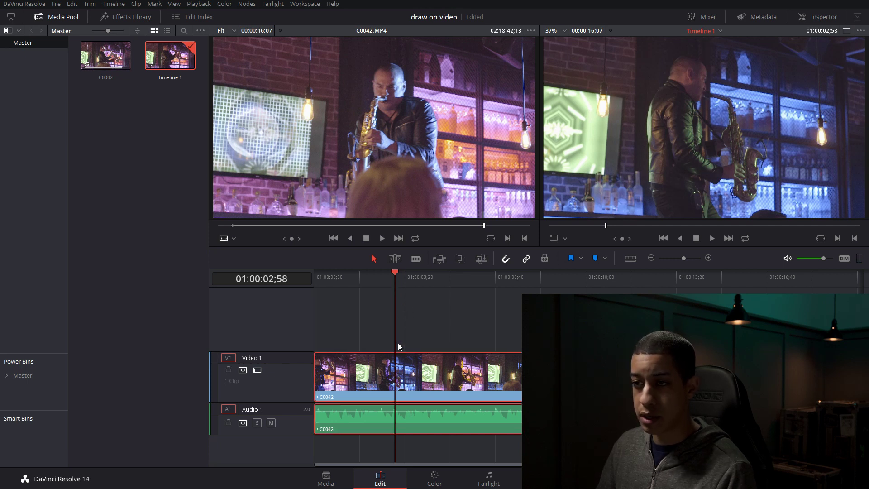
pyautogui.hotkey('ctrl', 'b')
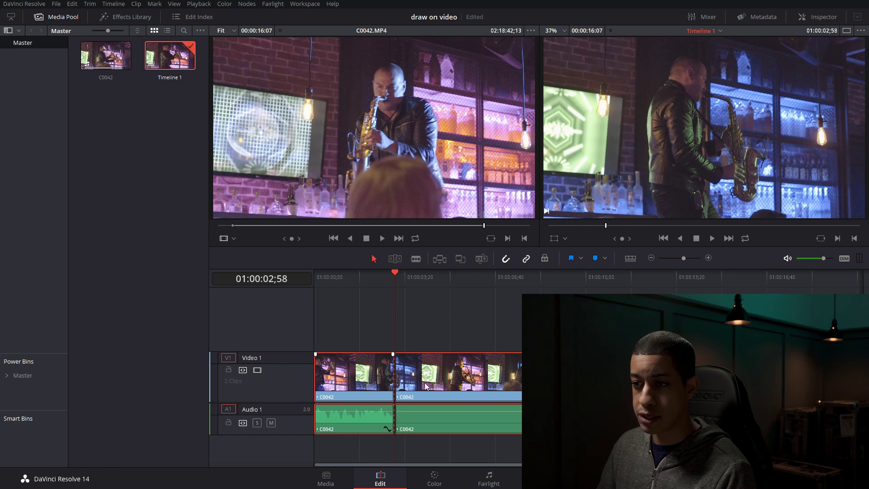
pyautogui.press('space')
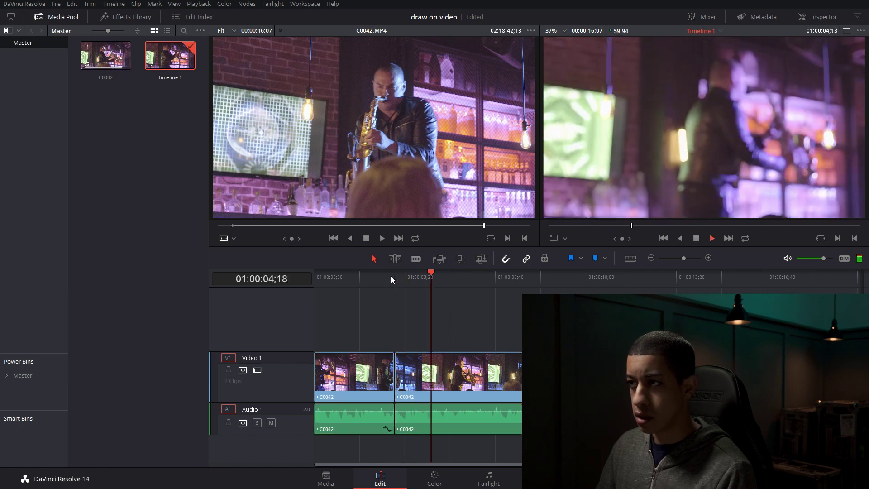
pyautogui.press('space')
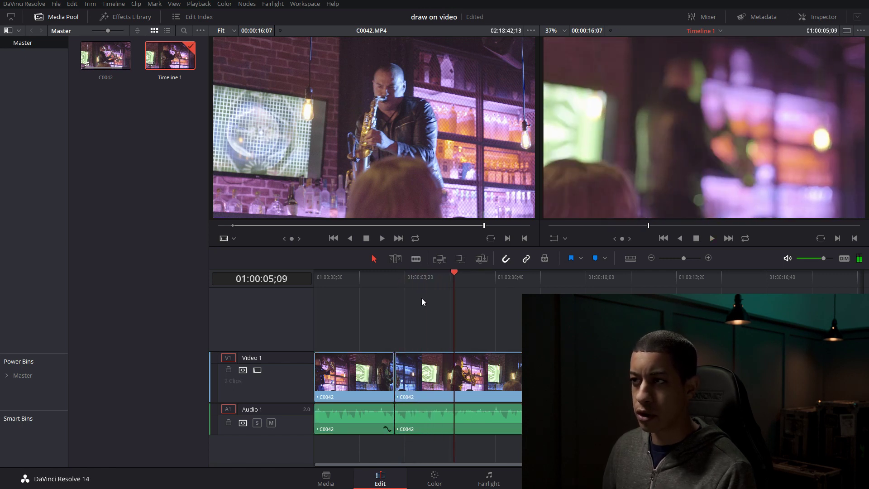
pyautogui.press('j')
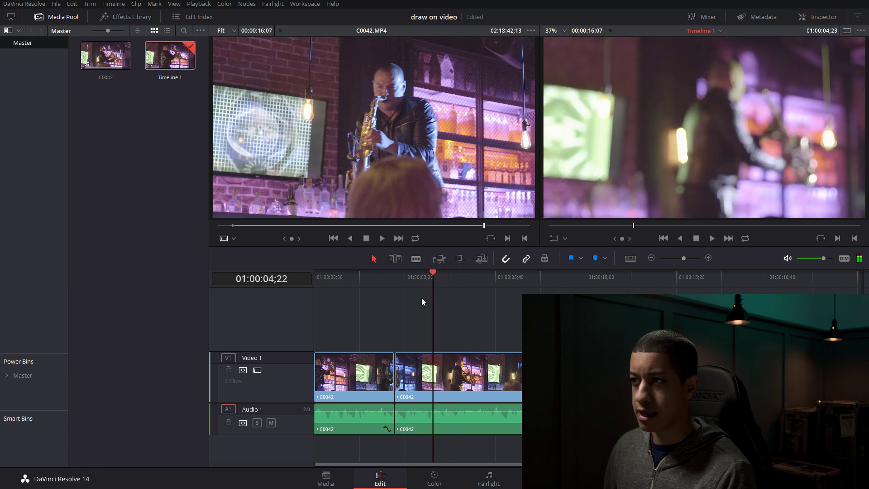
pyautogui.press('k')
pyautogui.hotkey('ctrl', 'b')
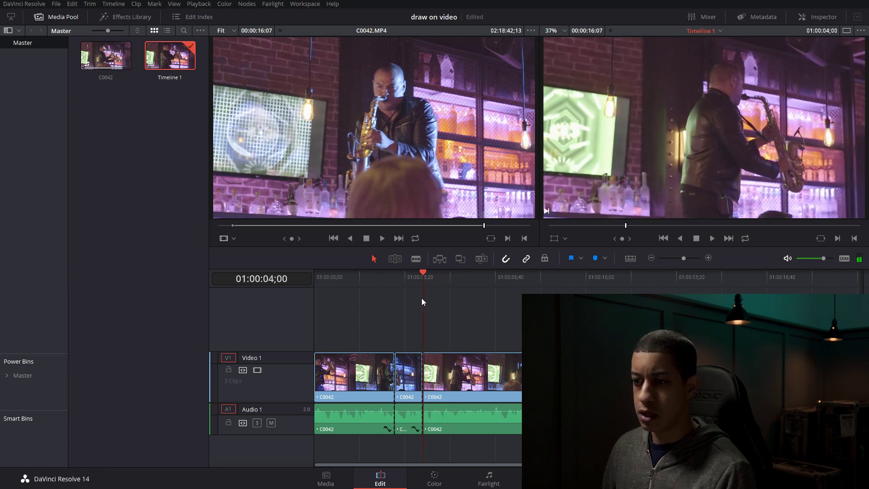
# Move the first edit point earlier, review it, and select the middle section
pyautogui.click(395, 279)
pyautogui.press('l')
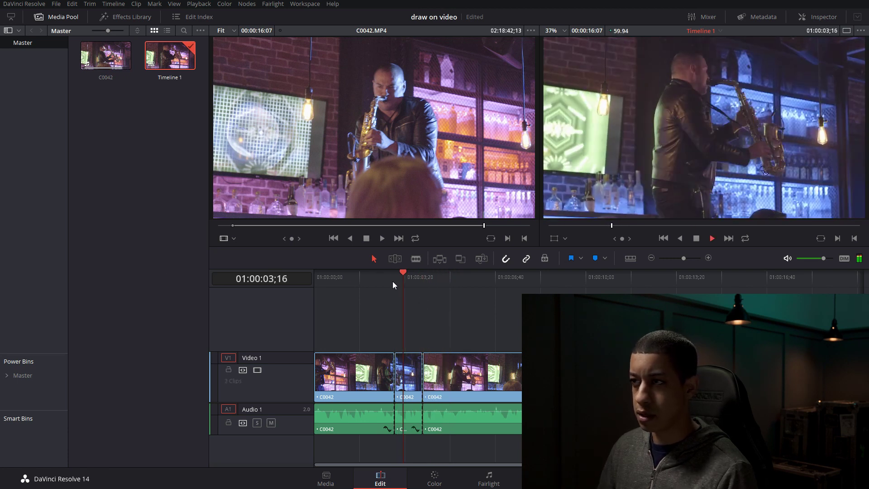
pyautogui.moveTo(378, 279); pyautogui.dragTo(372, 276)
pyautogui.moveTo(395, 374); pyautogui.dragTo(417, 370)
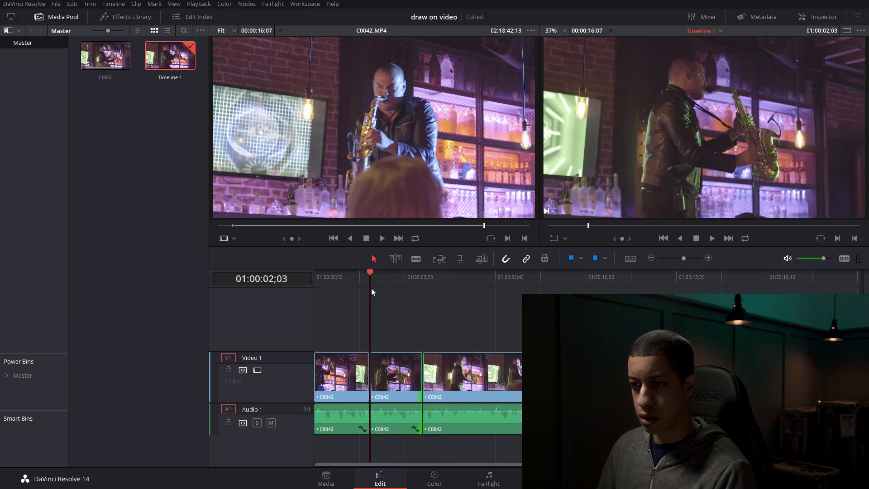
pyautogui.press('space')
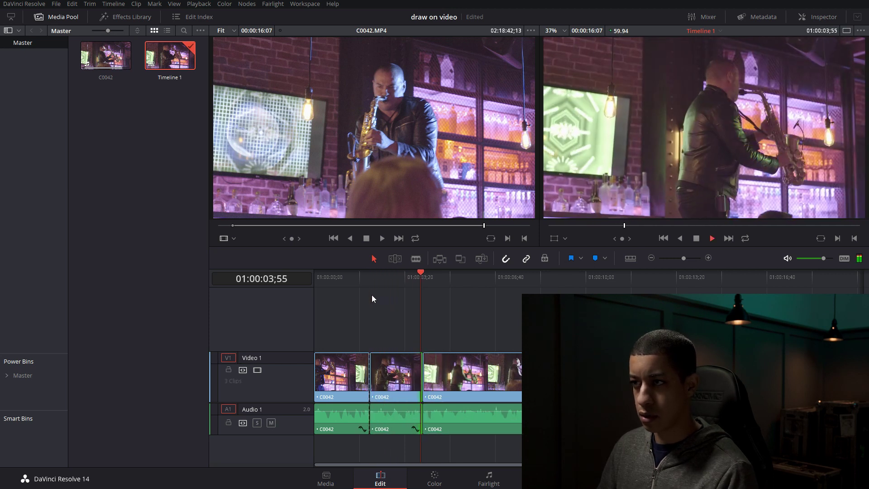
pyautogui.press('space')
pyautogui.click(373, 368)
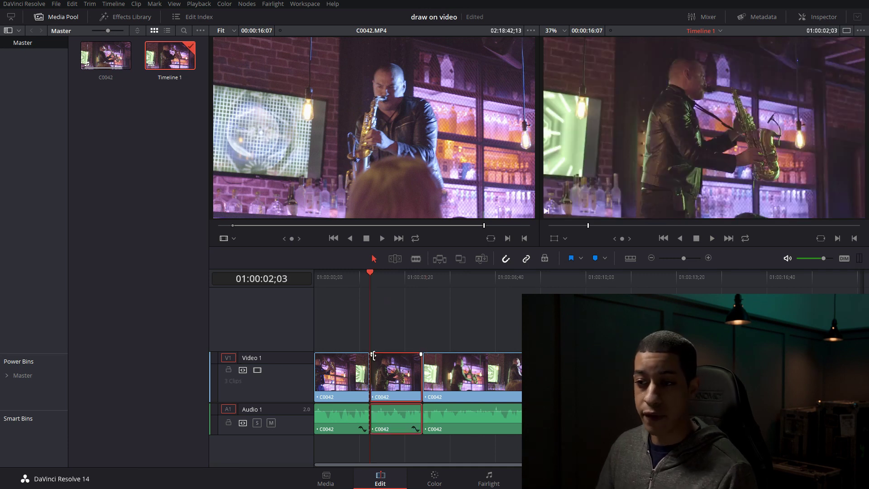
pyautogui.click(408, 334)
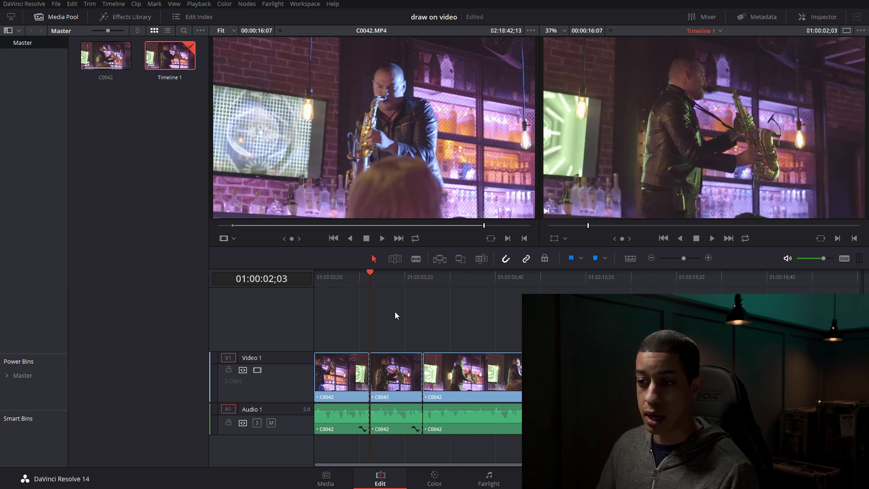
pyautogui.click(402, 374)
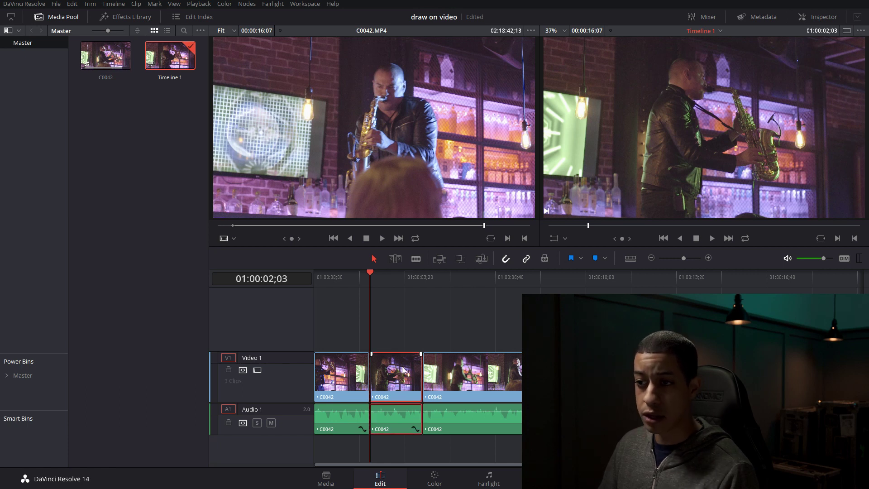
# Convert the middle section to a Fusion Connect clip with its default name and open it in Fusion
pyautogui.rightClick(402, 374)
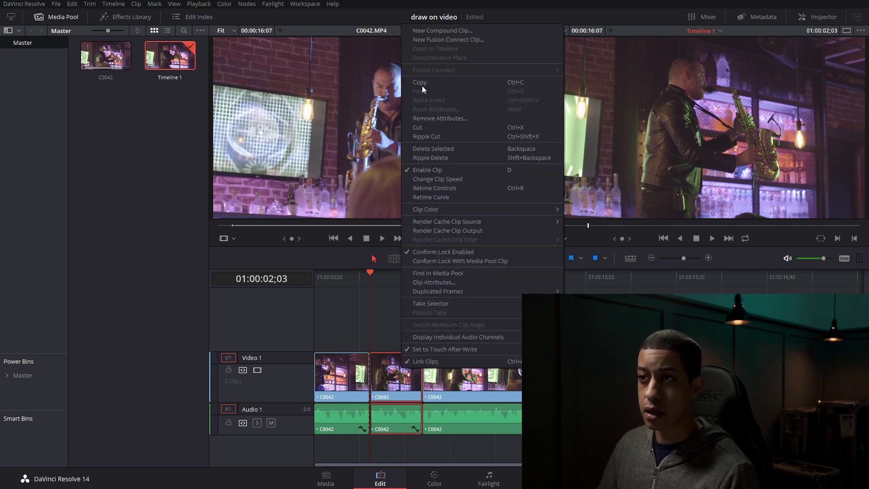
pyautogui.click(459, 42)
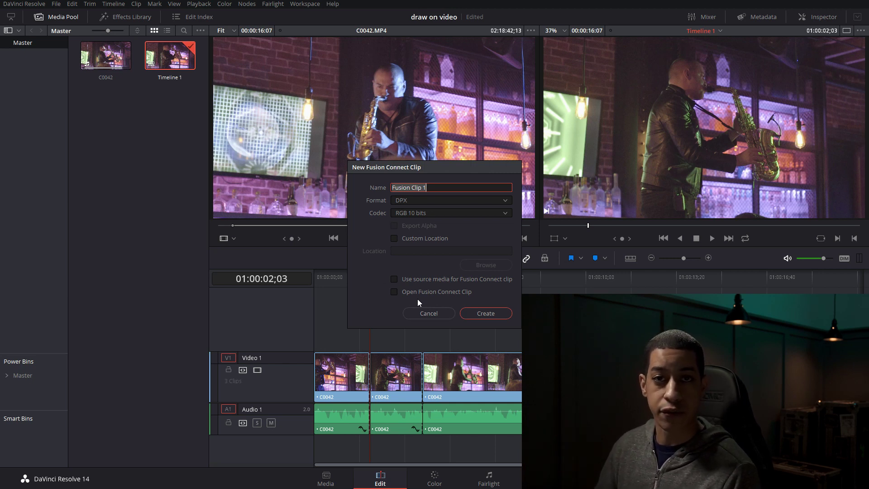
pyautogui.click(401, 192)
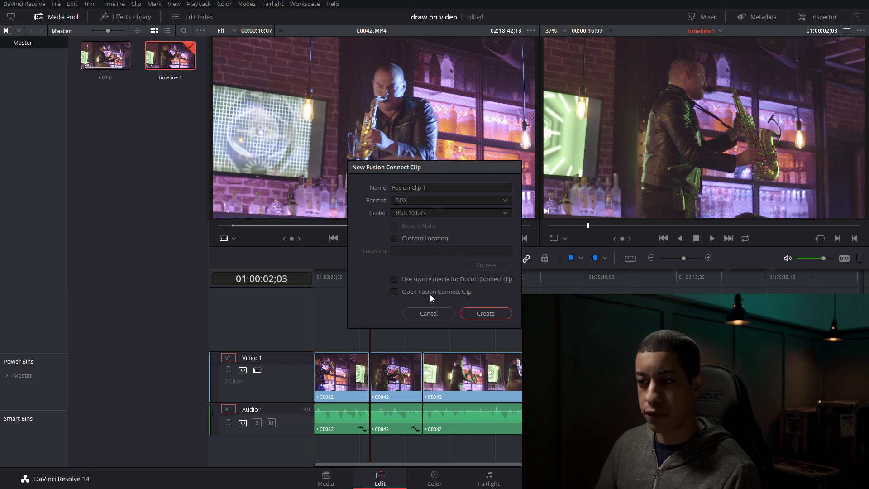
pyautogui.click(462, 294)
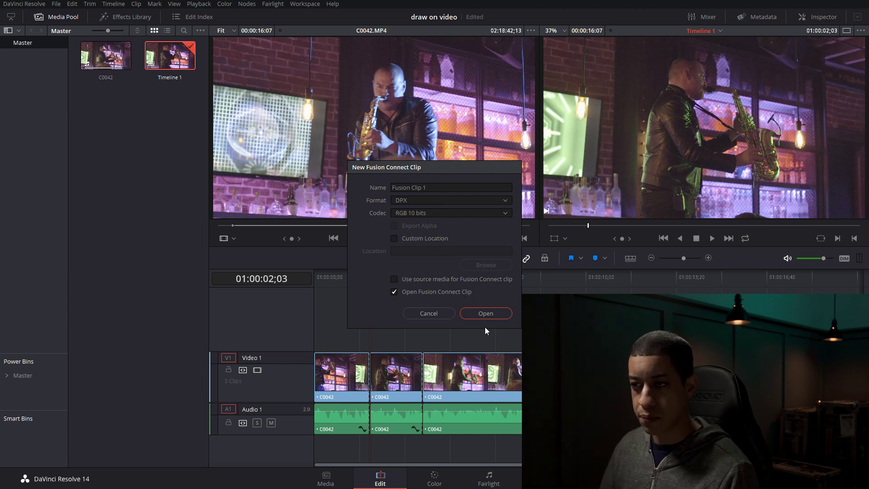
pyautogui.click(485, 312)
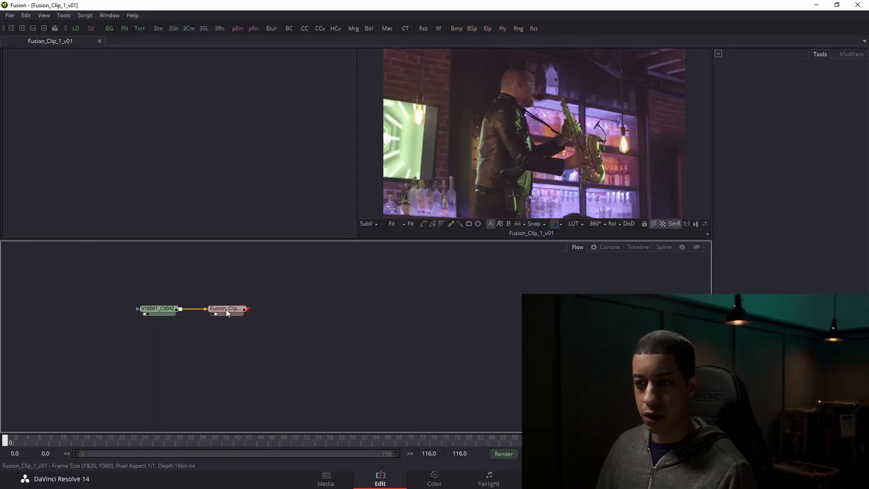
# Tidy the node layout, view the source footage, and add a Paint tool
pyautogui.moveTo(227, 310); pyautogui.dragTo(521, 318)
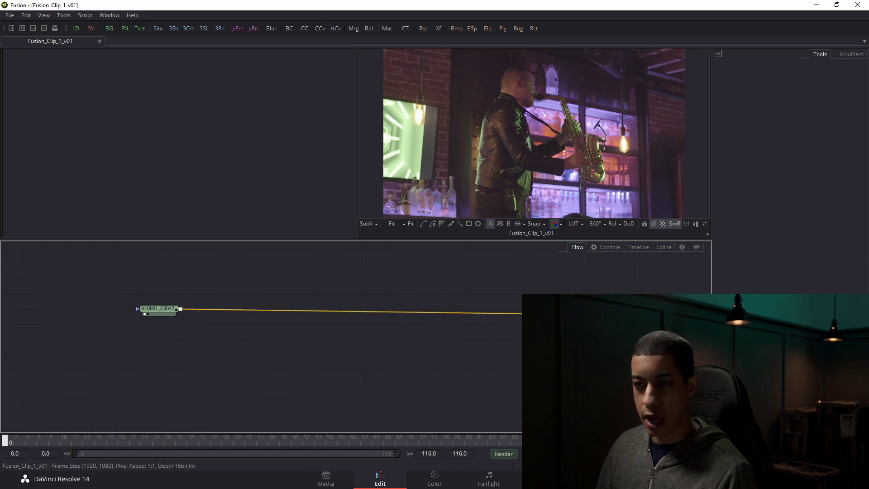
pyautogui.click(158, 309)
pyautogui.press('1')
pyautogui.moveTo(158, 308); pyautogui.dragTo(149, 308)
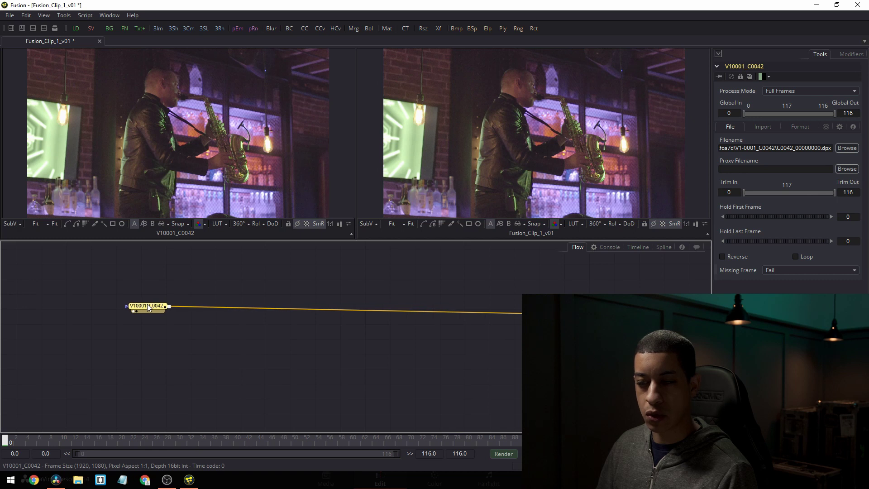
pyautogui.click(230, 299)
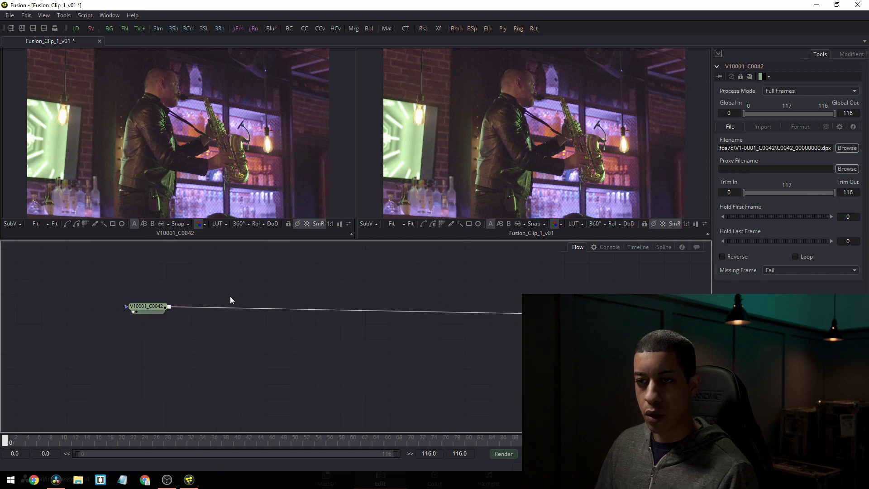
pyautogui.rightClick(191, 295)
pyautogui.moveTo(232, 300)
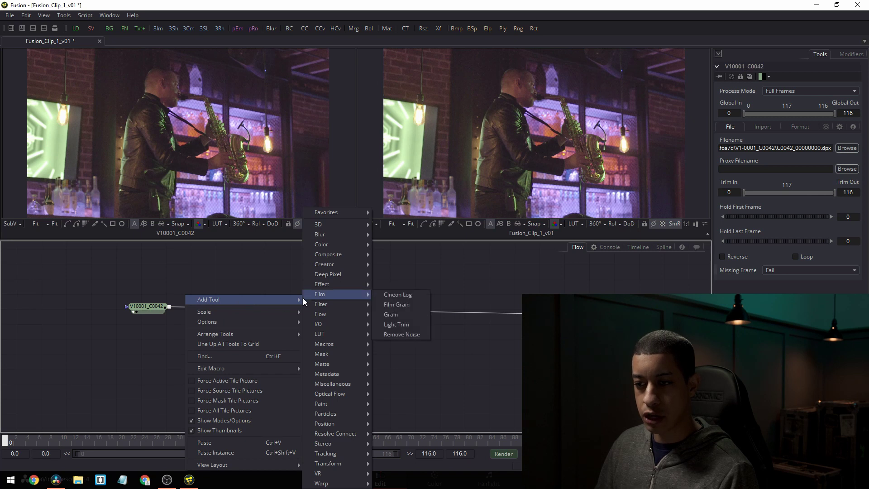
pyautogui.moveTo(337, 404)
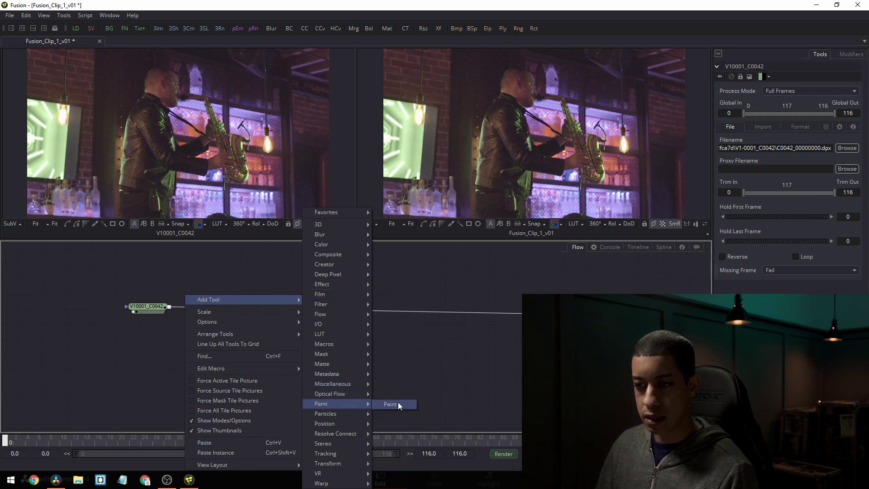
pyautogui.click(399, 404)
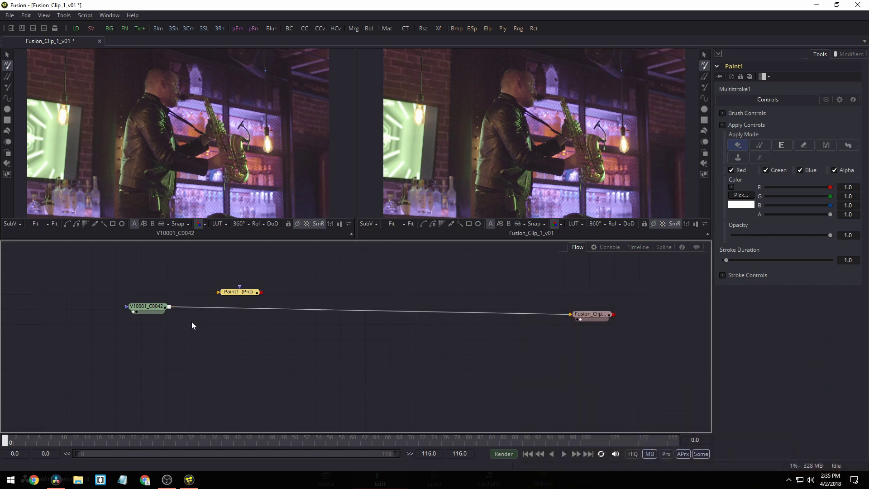
# Wire the footage through Paint1 into the Fusion clip output
pyautogui.moveTo(563, 317); pyautogui.dragTo(554, 314)
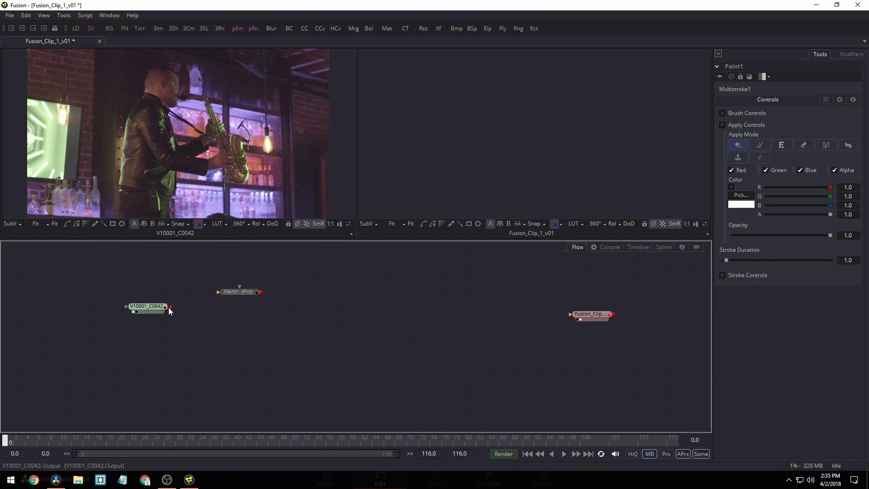
pyautogui.moveTo(171, 308); pyautogui.dragTo(190, 318)
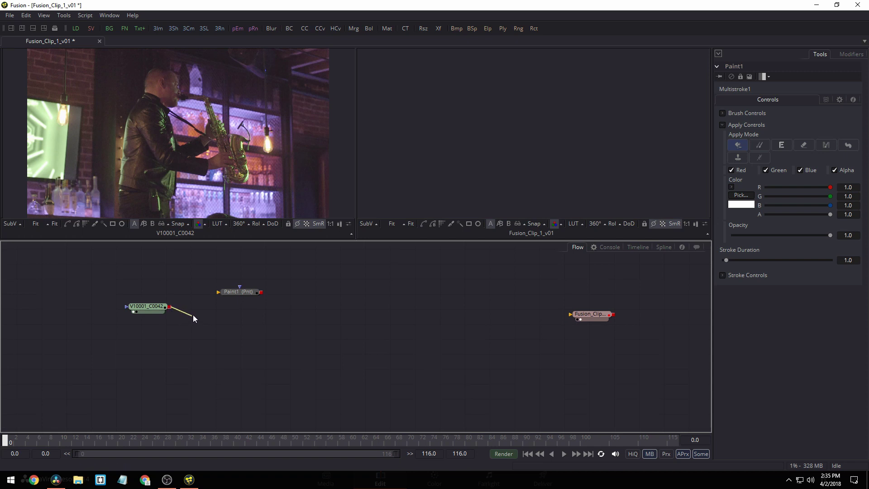
pyautogui.moveTo(242, 296); pyautogui.dragTo(587, 315)
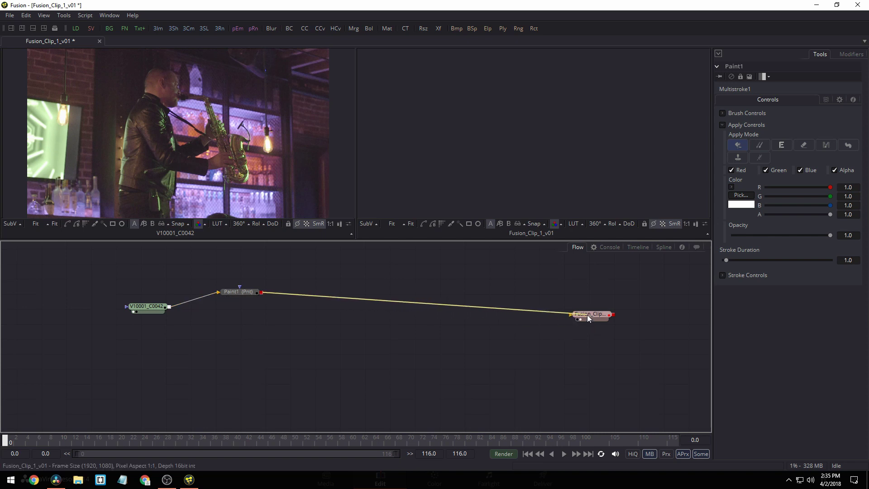
pyautogui.moveTo(239, 292)
pyautogui.mouseDown()
pyautogui.moveTo(250, 316)
pyautogui.moveTo(247, 310)
pyautogui.mouseUp()
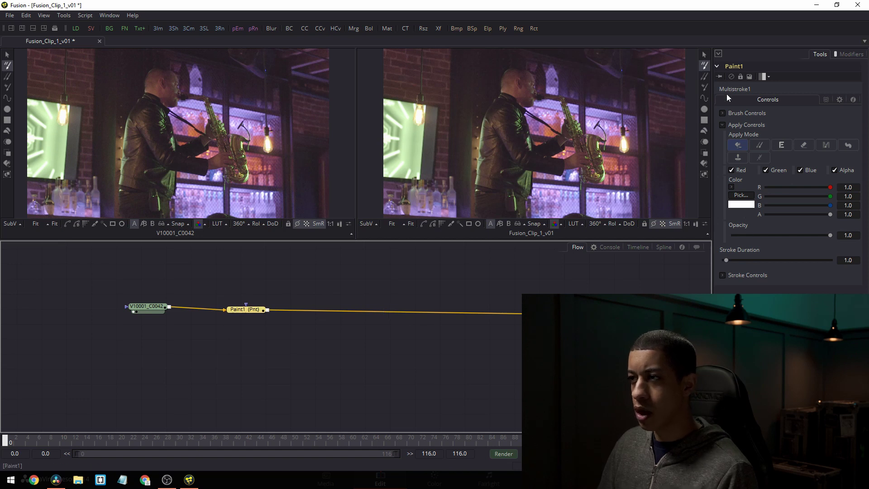
# Try Clone and Single stroke modes before returning to Multistroke painting
pyautogui.click(705, 76)
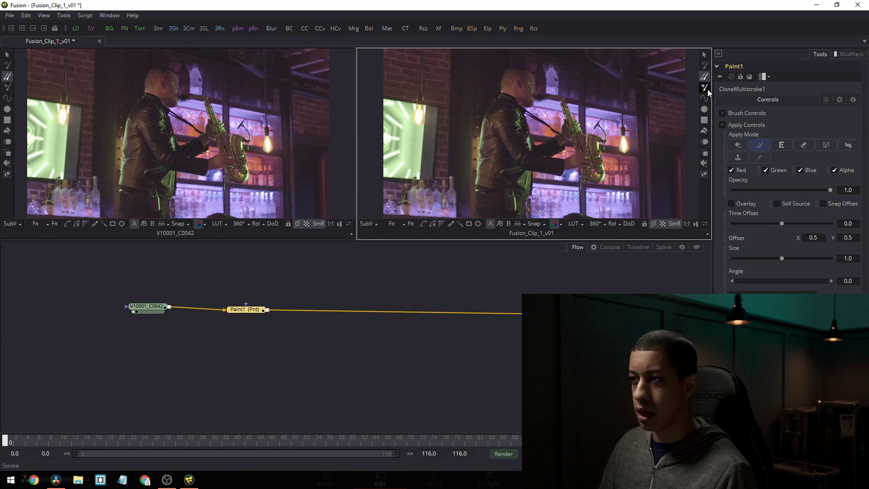
pyautogui.click(706, 88)
pyautogui.click(705, 66)
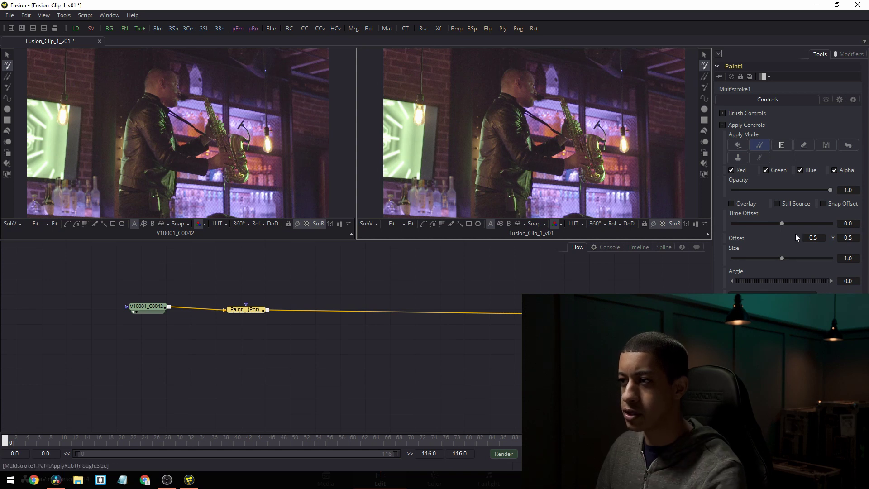
# Set Vary Size to Speed, Vary Opacity to Constant, and the Color apply mode, then open Pick
pyautogui.click(723, 114)
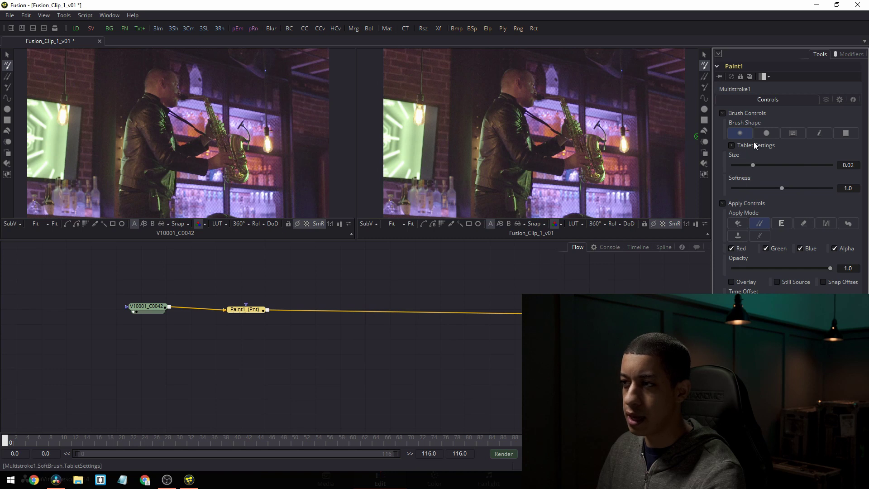
pyautogui.click(733, 146)
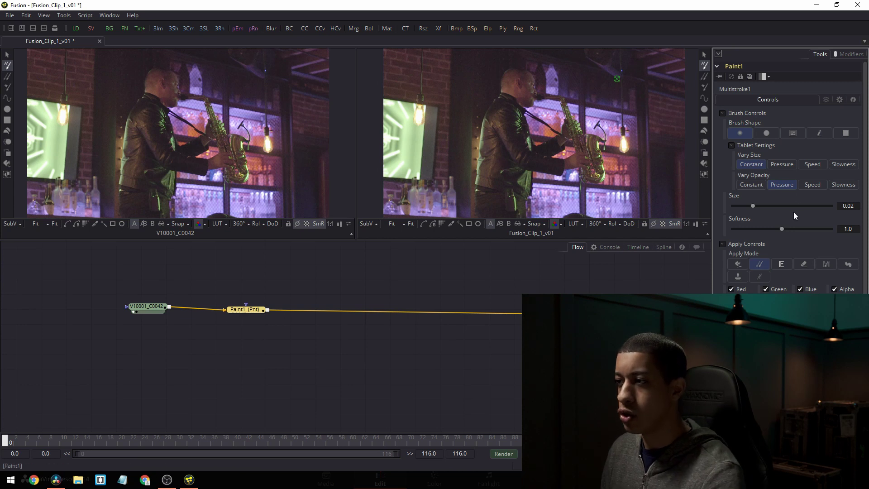
pyautogui.click(812, 165)
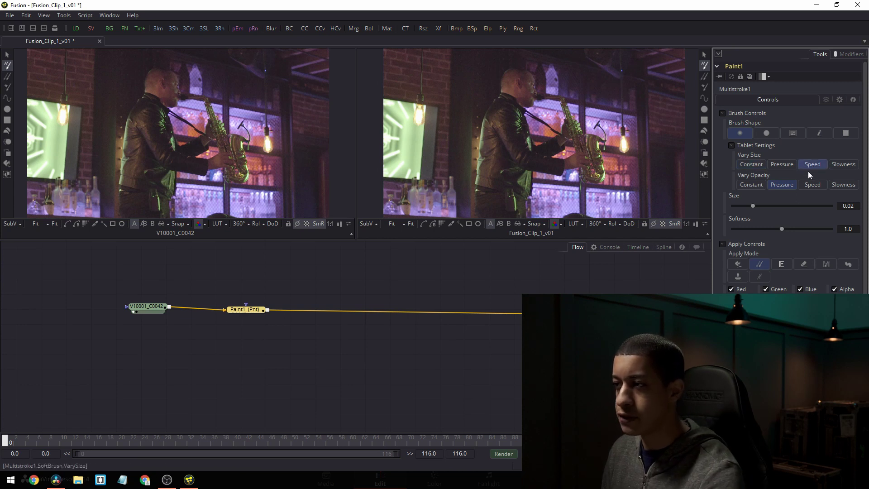
pyautogui.click(753, 184)
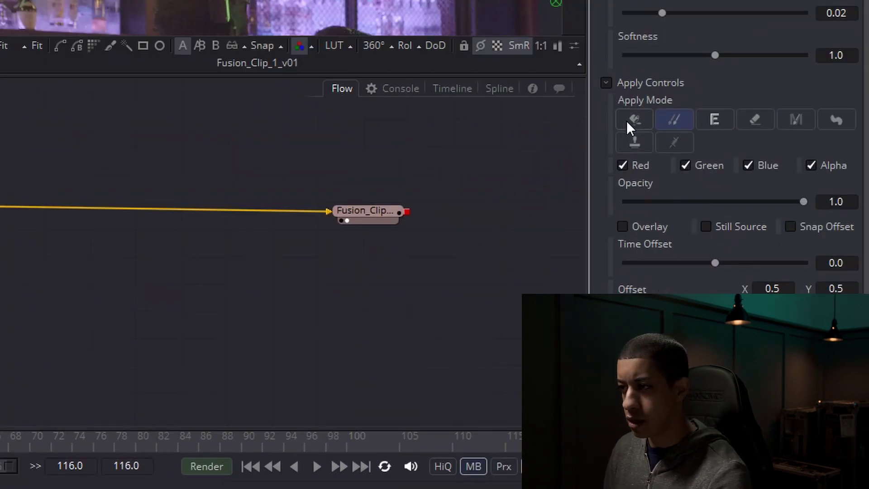
pyautogui.click(633, 120)
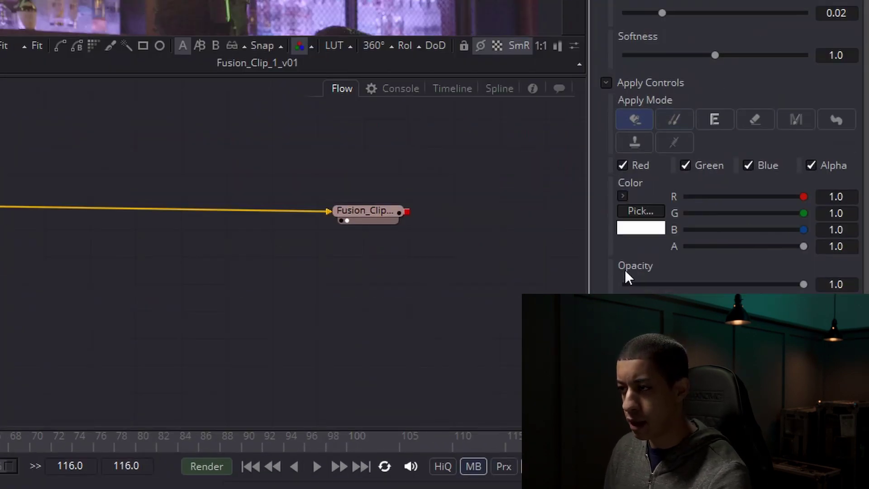
pyautogui.click(640, 225)
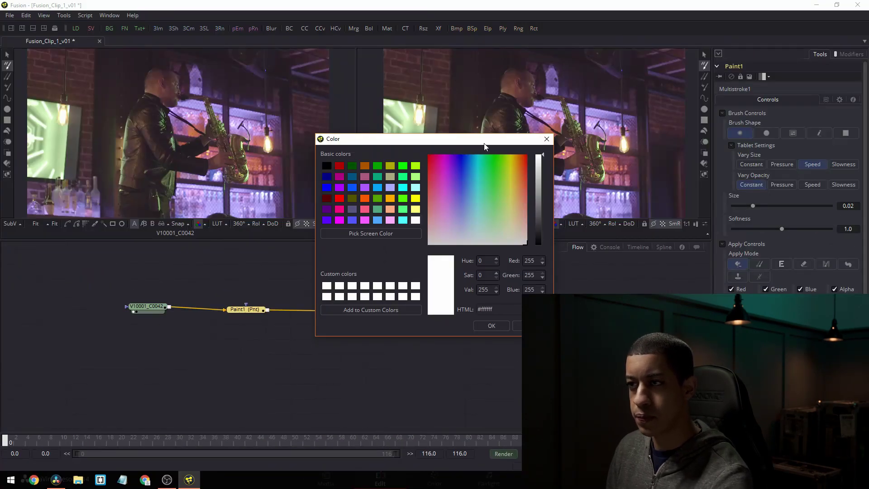
# Pick a pale mint green paint colour in the Color dialog and confirm it
pyautogui.moveTo(482, 141); pyautogui.dragTo(510, 239)
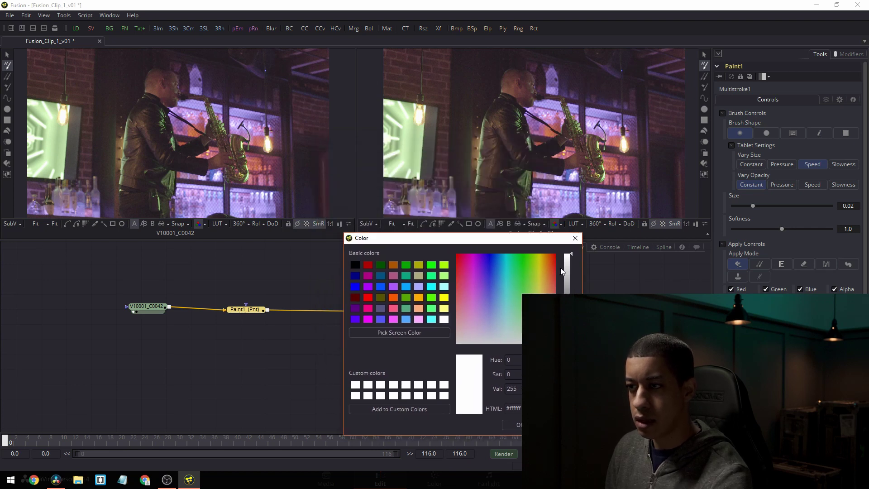
pyautogui.click(511, 271)
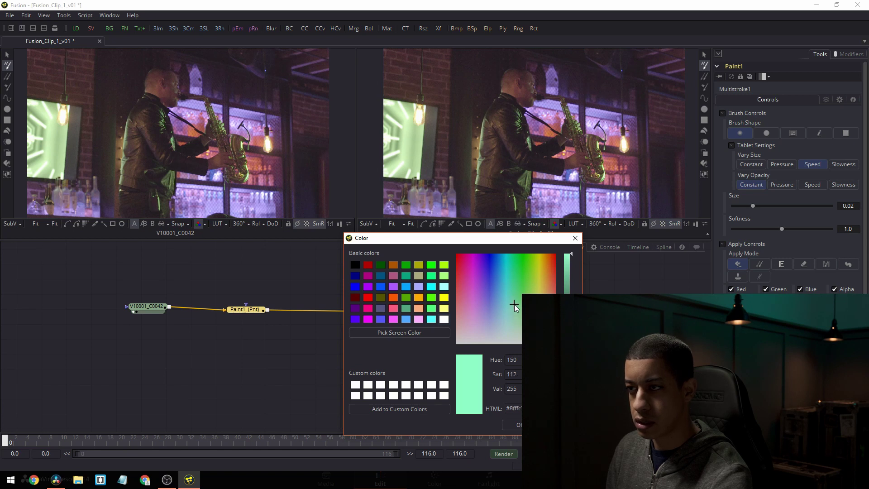
pyautogui.press('Return')
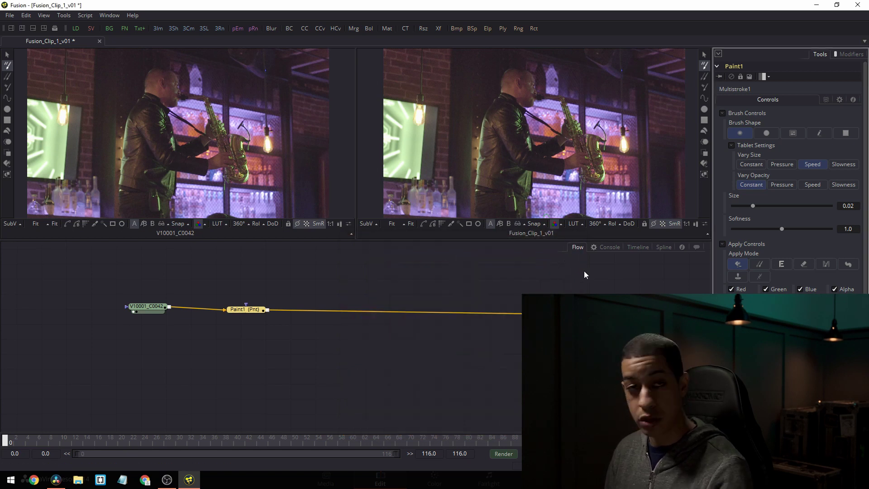
# Lower brush softness to about 0.17 and paint mint green strokes on successive frames
pyautogui.press('space')
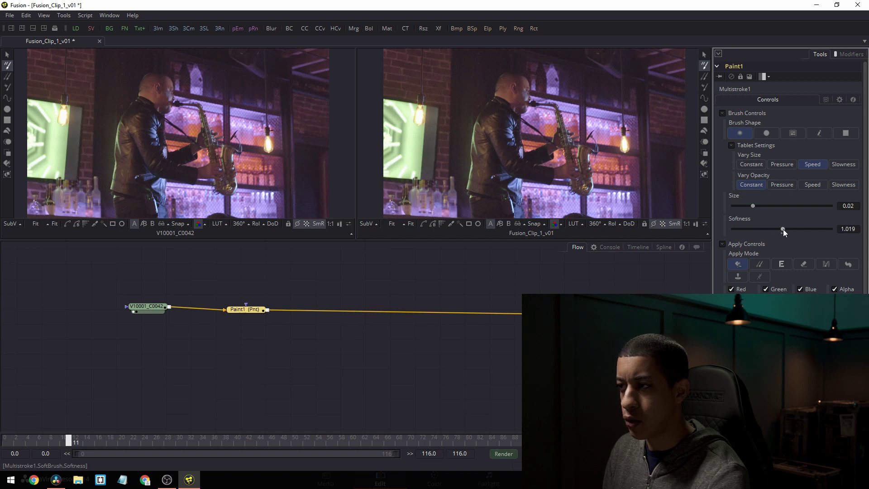
pyautogui.moveTo(782, 229); pyautogui.dragTo(742, 230)
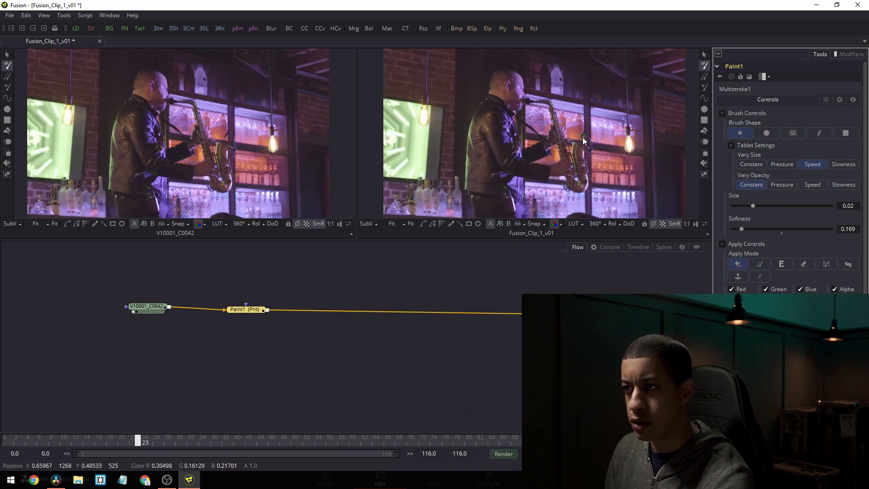
pyautogui.moveTo(582, 137); pyautogui.dragTo(560, 100)
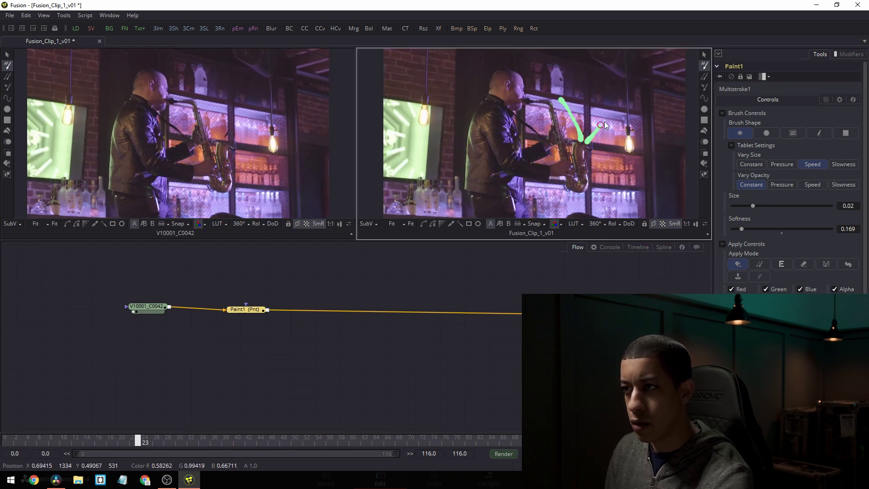
pyautogui.press('Right')
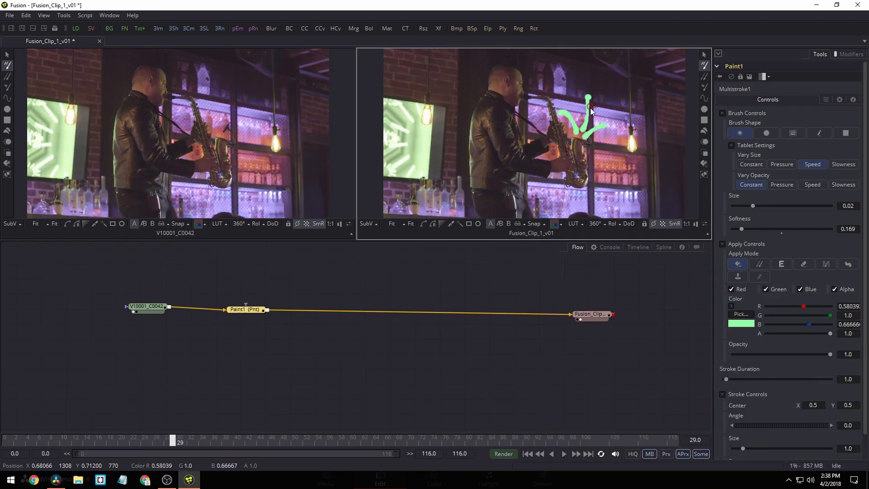
pyautogui.press('Right')
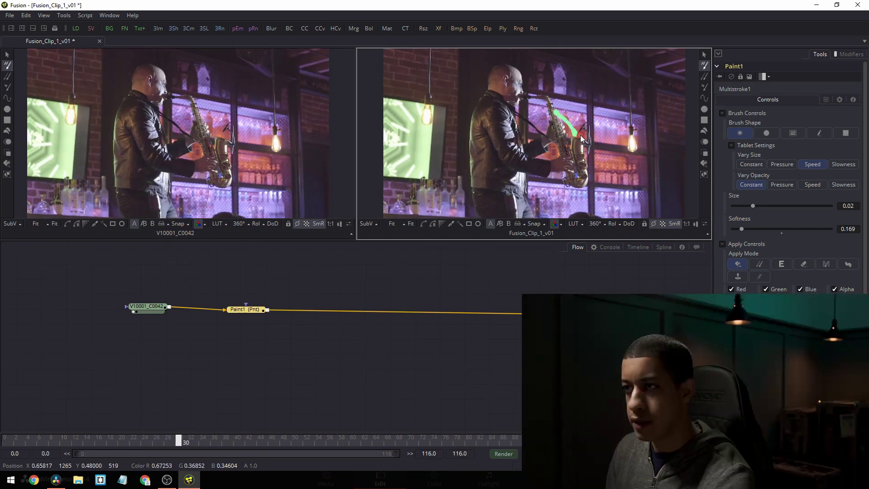
pyautogui.press('Right')
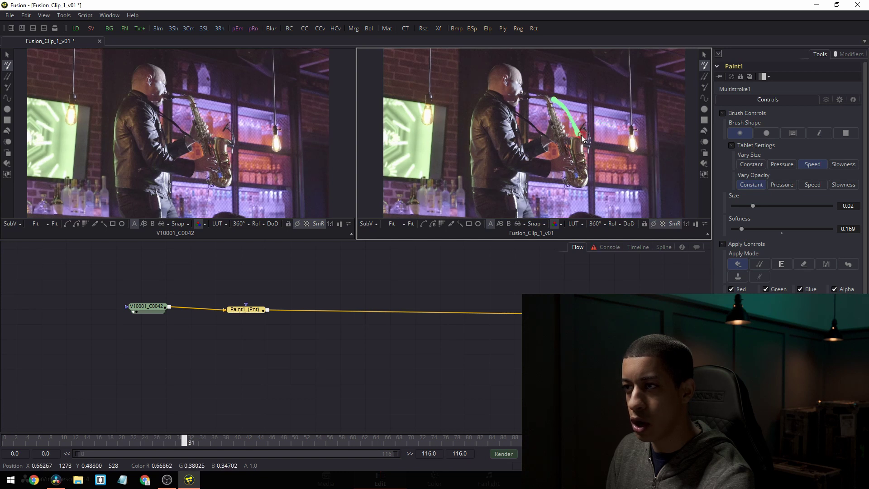
pyautogui.press('Right')
pyautogui.moveTo(565, 113); pyautogui.dragTo(583, 135)
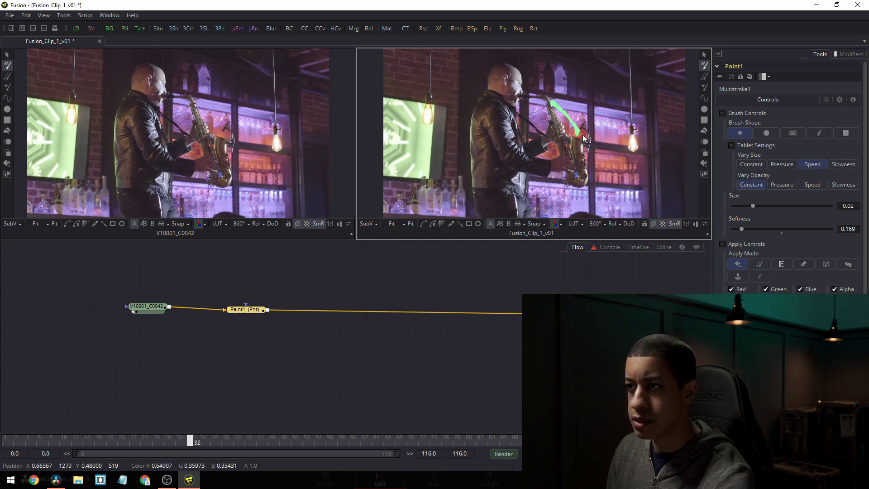
pyautogui.press('Right')
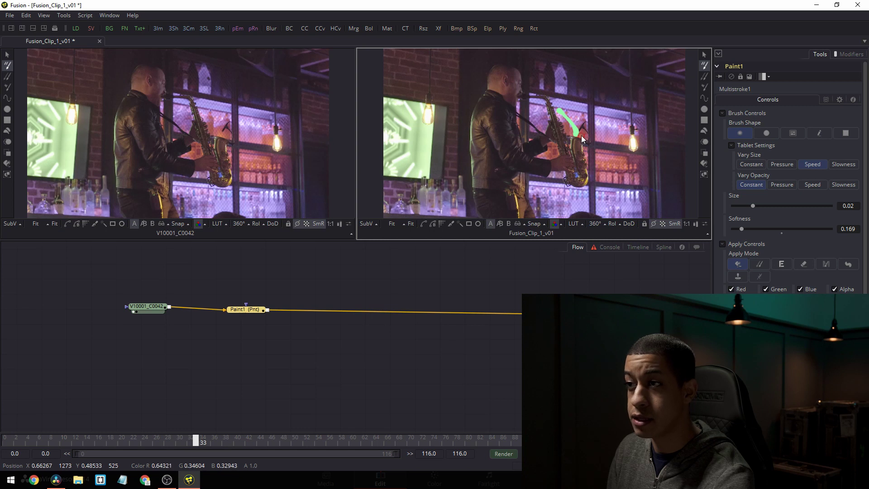
pyautogui.press('Right')
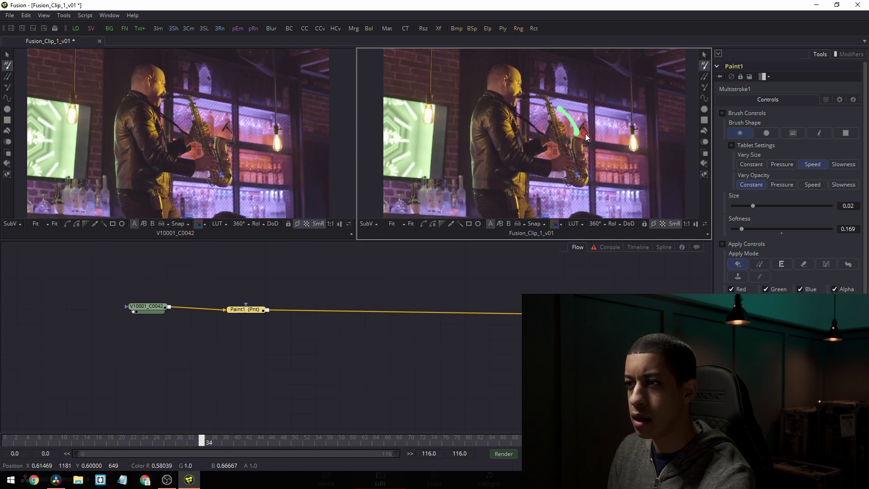
pyautogui.press('Right')
pyautogui.press('Right')
pyautogui.press('Right')
pyautogui.press('Right')
pyautogui.press('Right')
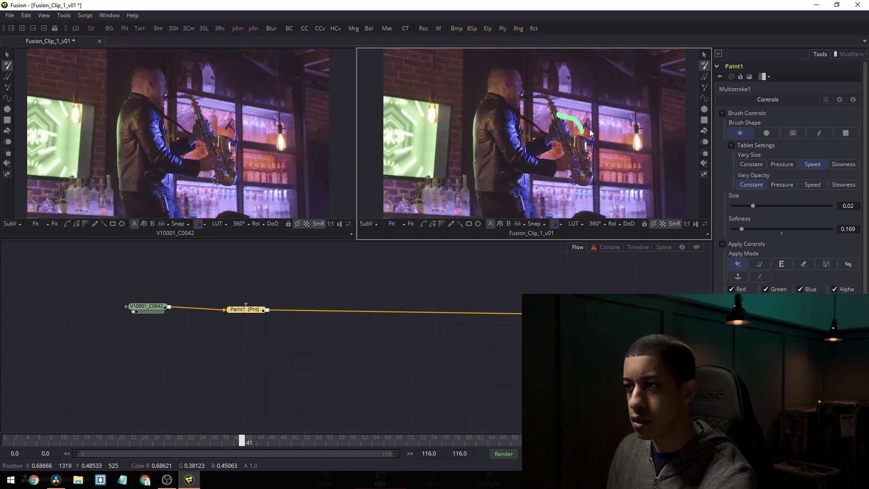
pyautogui.press('Right')
pyautogui.press('Right')
pyautogui.press('Right')
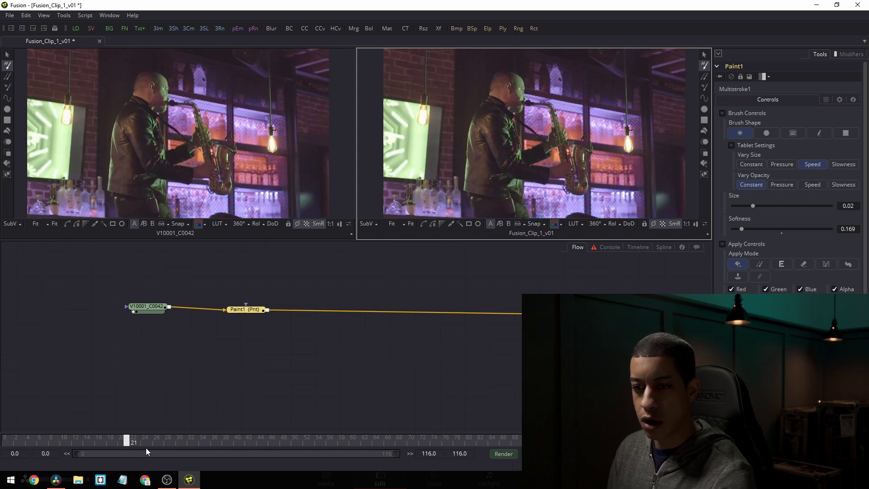
# Review the painted frames, undo a partial erase at frame 33, and bring up YouTube
pyautogui.press('space')
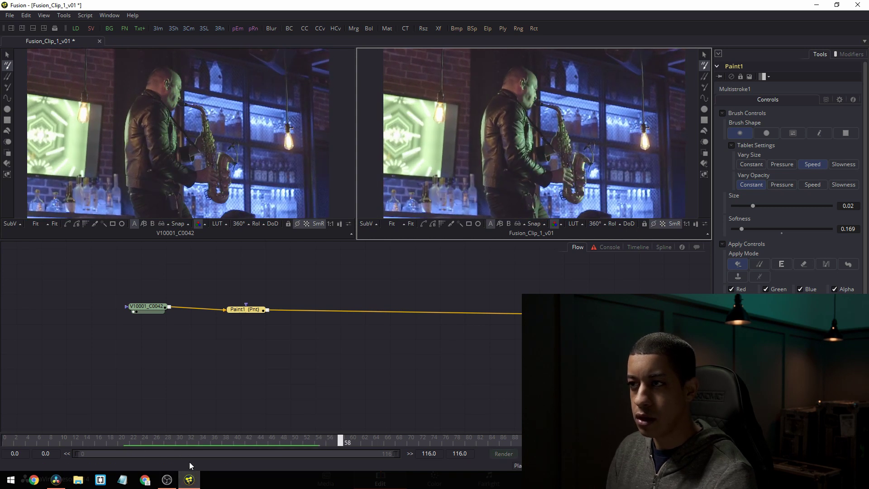
pyautogui.click(127, 441)
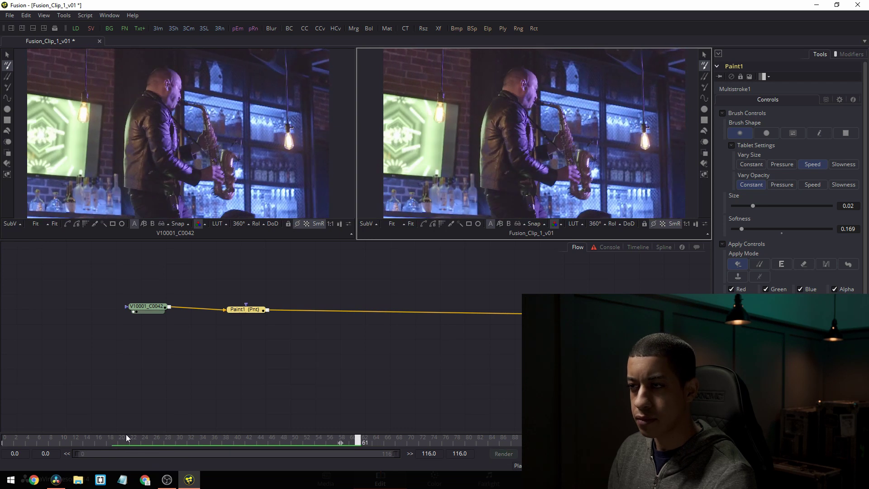
pyautogui.moveTo(225, 444); pyautogui.dragTo(191, 444)
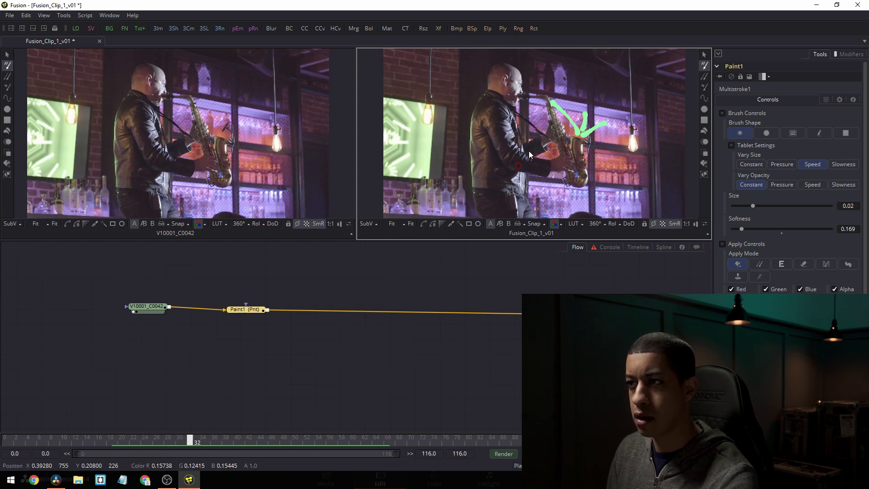
pyautogui.moveTo(585, 130); pyautogui.dragTo(595, 120)
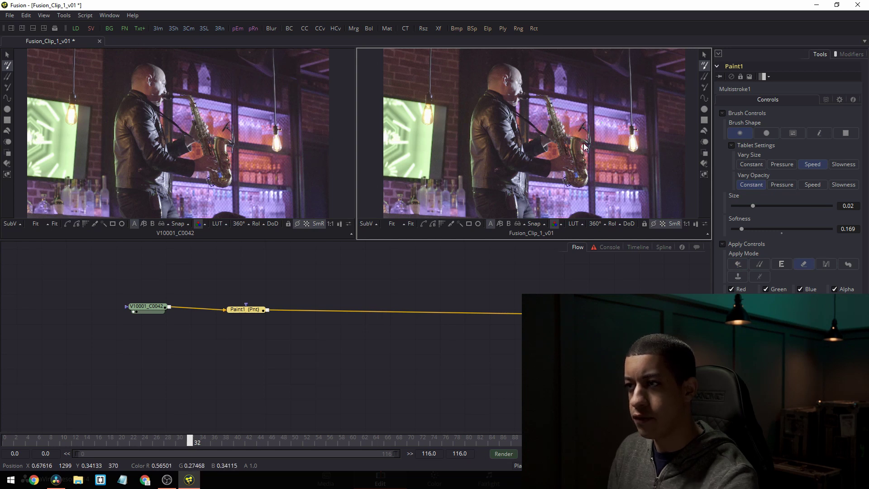
pyautogui.hotkey('ctrl', 'z')
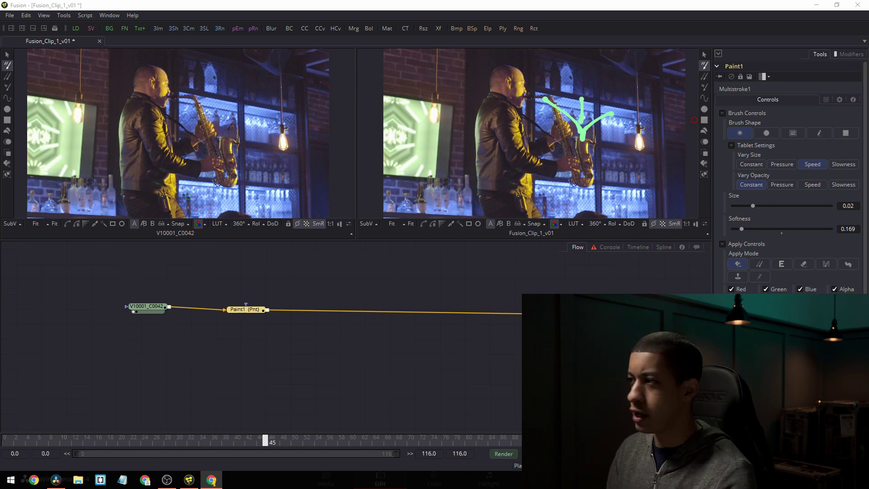
pyautogui.hotkey('alt', 'Tab')
# Centre the browser window, play the lyric video, and pause it
pyautogui.moveTo(705, 125); pyautogui.dragTo(367, 95)
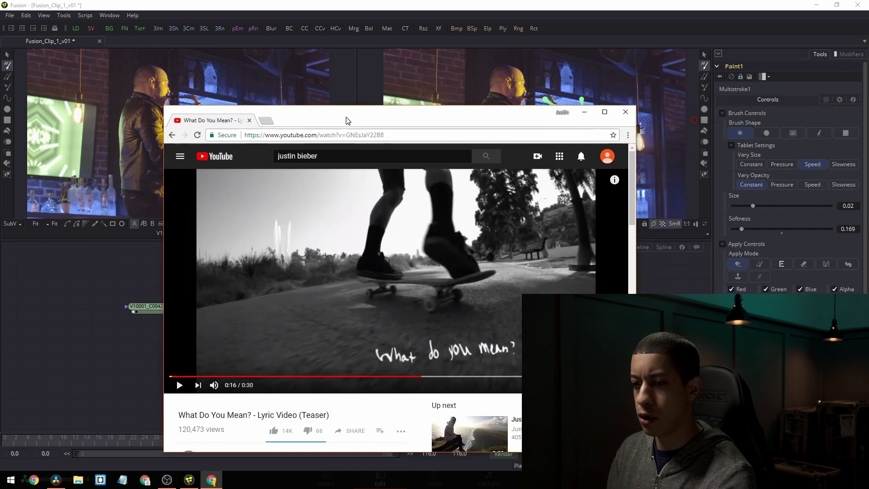
pyautogui.moveTo(235, 317)
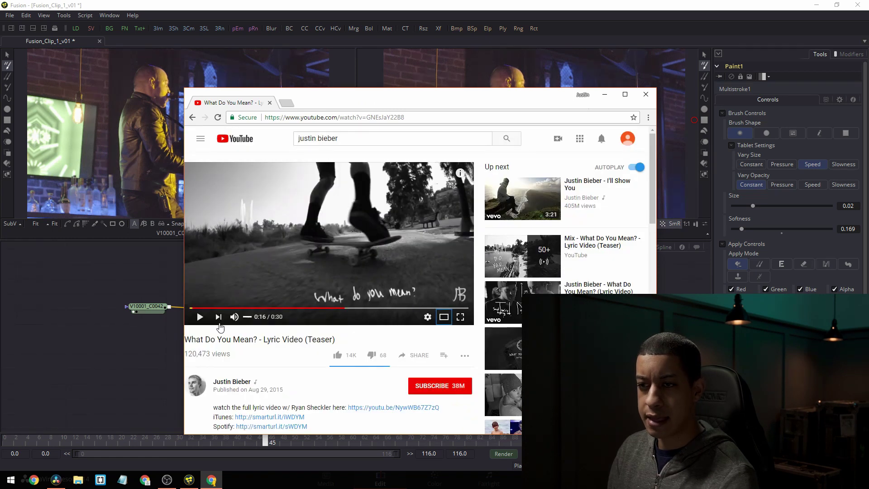
pyautogui.click(199, 317)
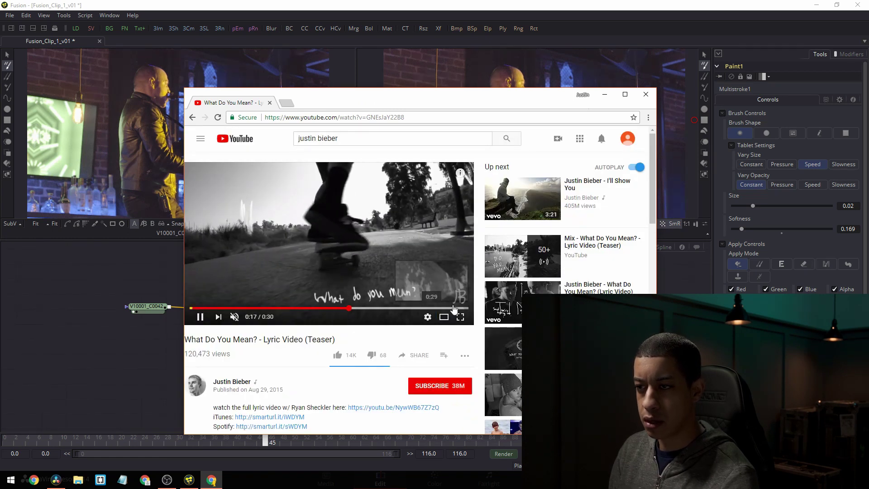
pyautogui.press('t')
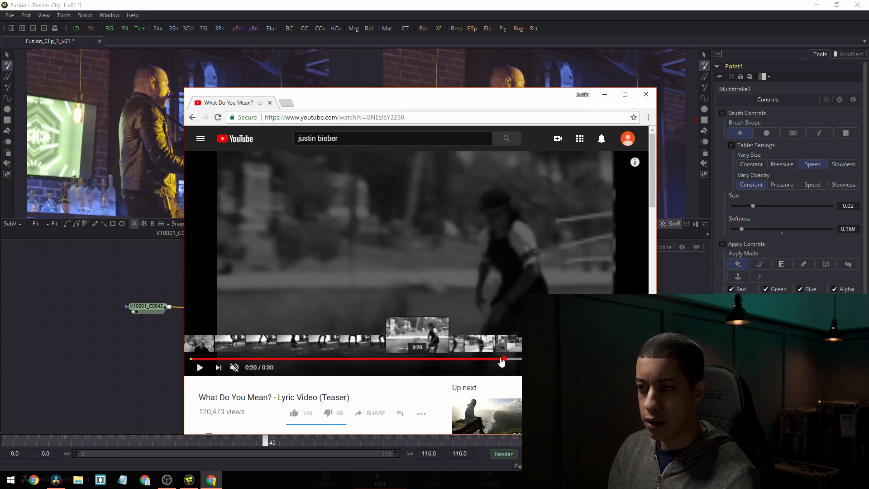
pyautogui.click(475, 358)
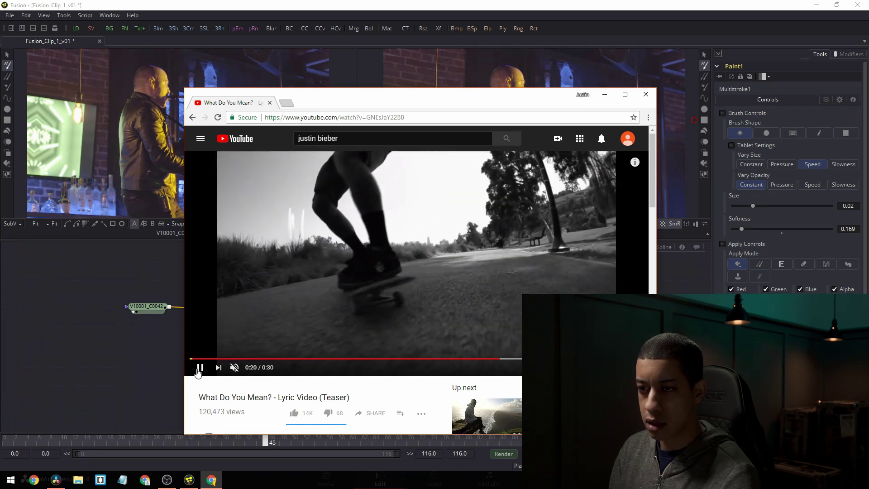
pyautogui.click(200, 367)
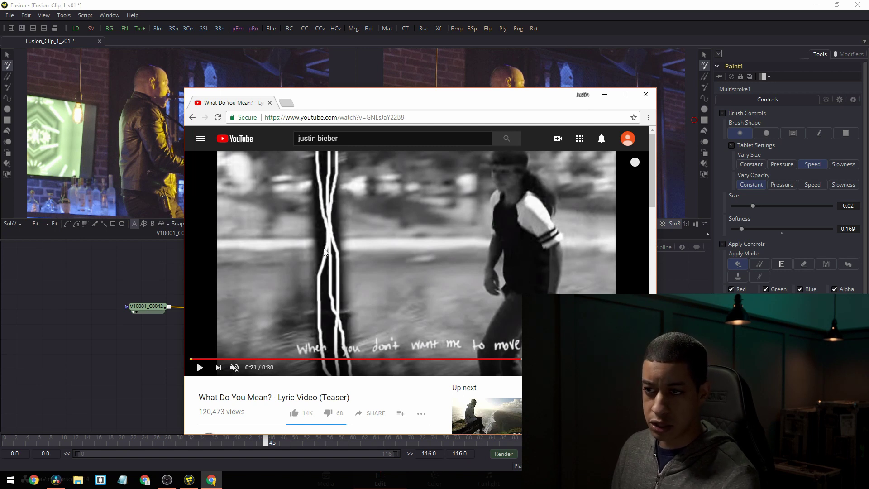
# Step through the paused video frame by frame to study the scribbled lyrics
pyautogui.press('.')
pyautogui.press('.')
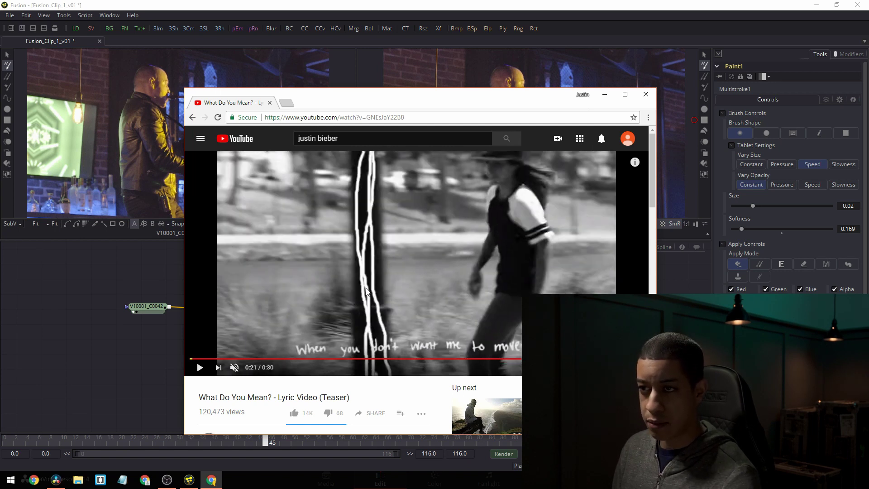
pyautogui.press('.')
pyautogui.press('.')
pyautogui.press('.')
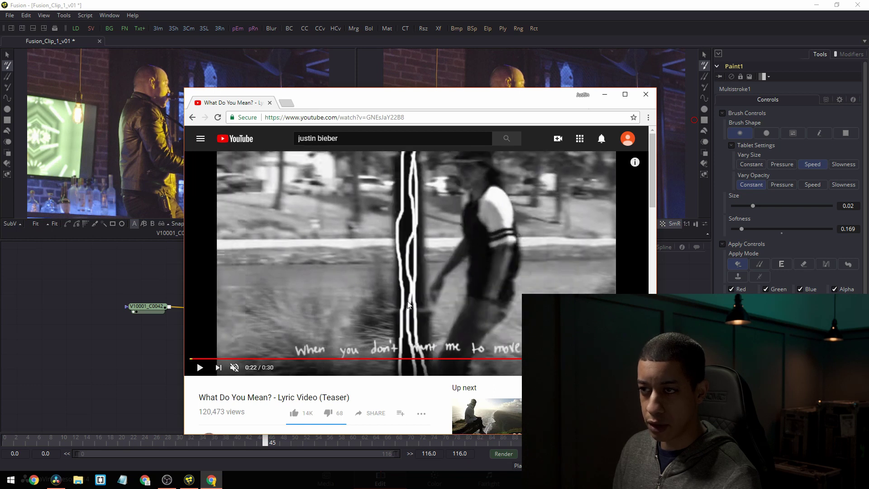
pyautogui.press('.')
pyautogui.press('.')
pyautogui.press('.')
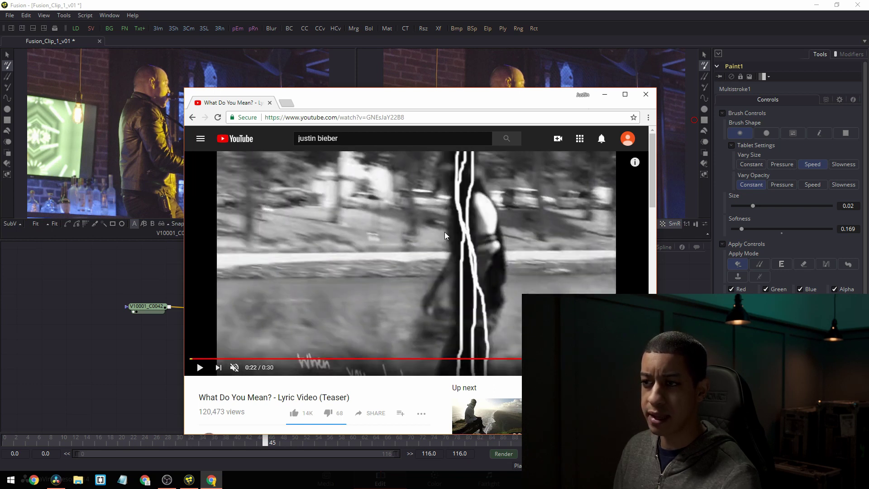
pyautogui.press('.')
pyautogui.press('.')
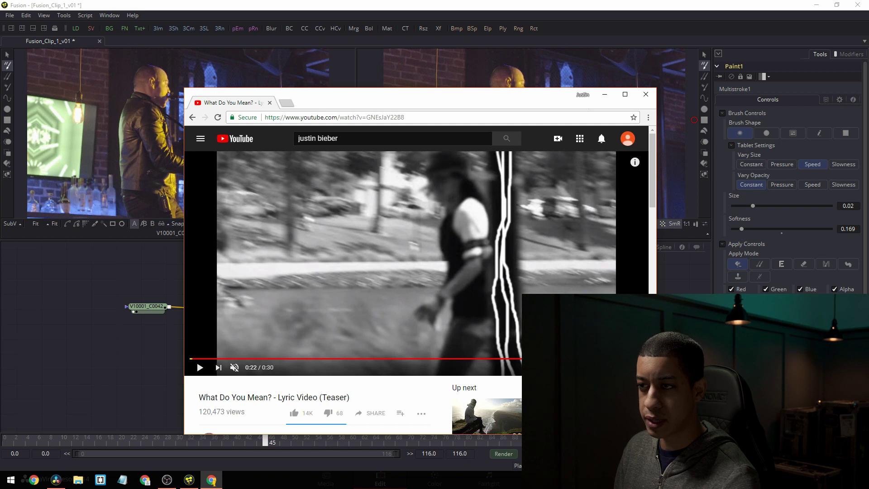
pyautogui.press('.')
pyautogui.press('.')
pyautogui.press('.')
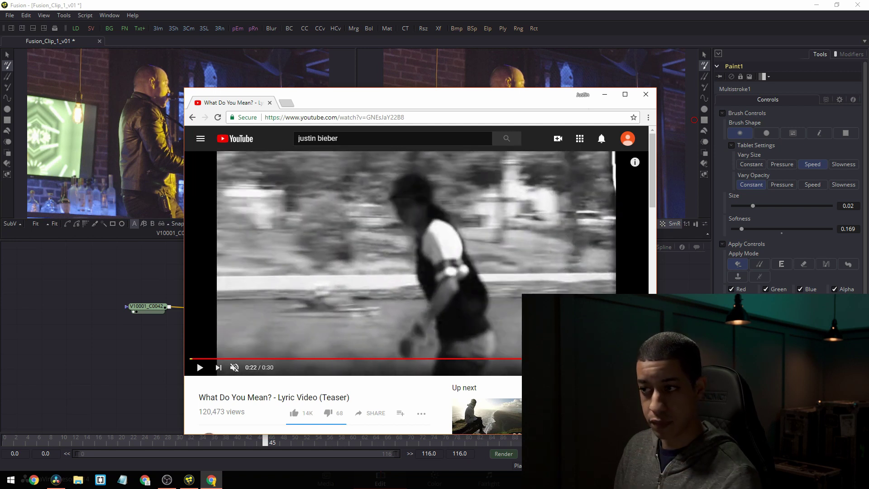
pyautogui.press('.')
pyautogui.press('.')
pyautogui.press('.')
pyautogui.press('.')
pyautogui.press('.')
pyautogui.press('.')
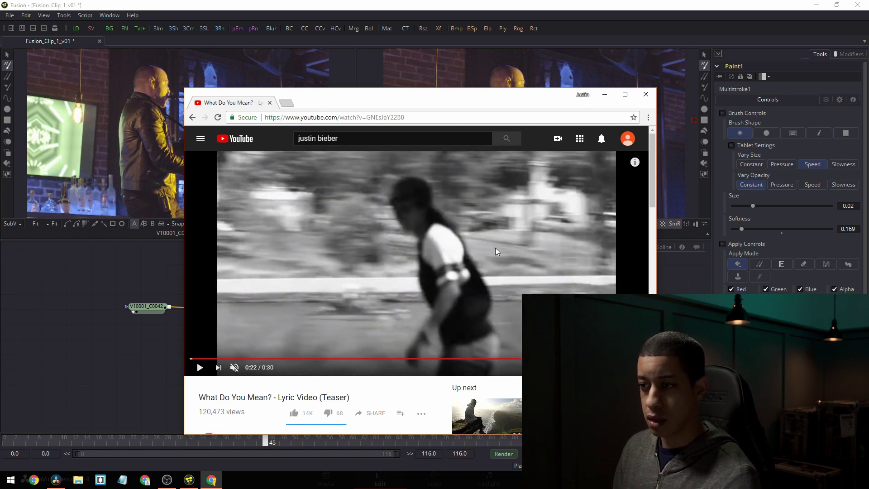
pyautogui.press('.')
pyautogui.press('.')
pyautogui.press('.')
pyautogui.press('.')
pyautogui.press('.')
pyautogui.press('.')
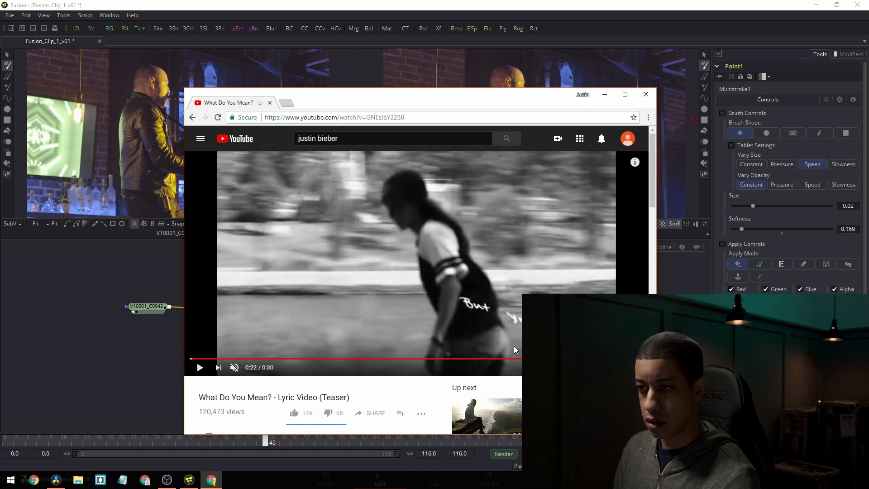
pyautogui.press('.')
pyautogui.press('.')
pyautogui.press('.')
pyautogui.press('.')
pyautogui.press('.')
pyautogui.press('.')
pyautogui.press('.')
pyautogui.press('.')
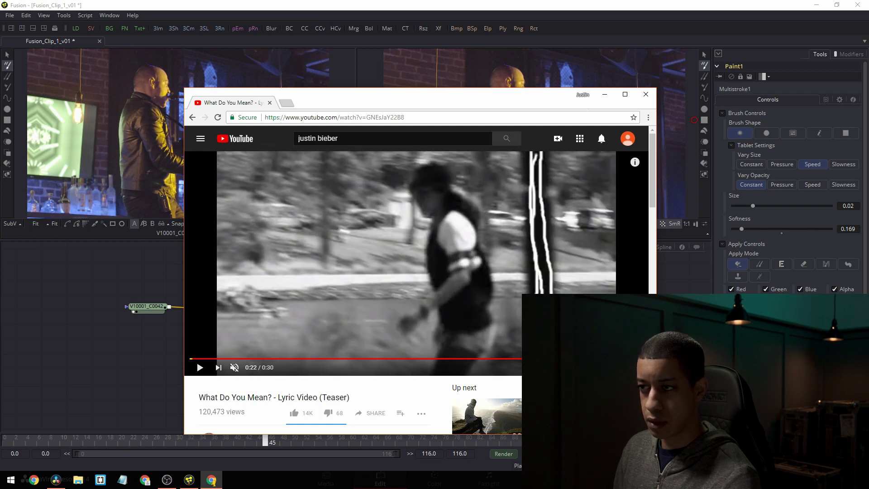
pyautogui.press(',')
pyautogui.press(',')
pyautogui.press(',')
pyautogui.press(',')
pyautogui.press(',')
pyautogui.press(',')
pyautogui.press(',')
pyautogui.press(',')
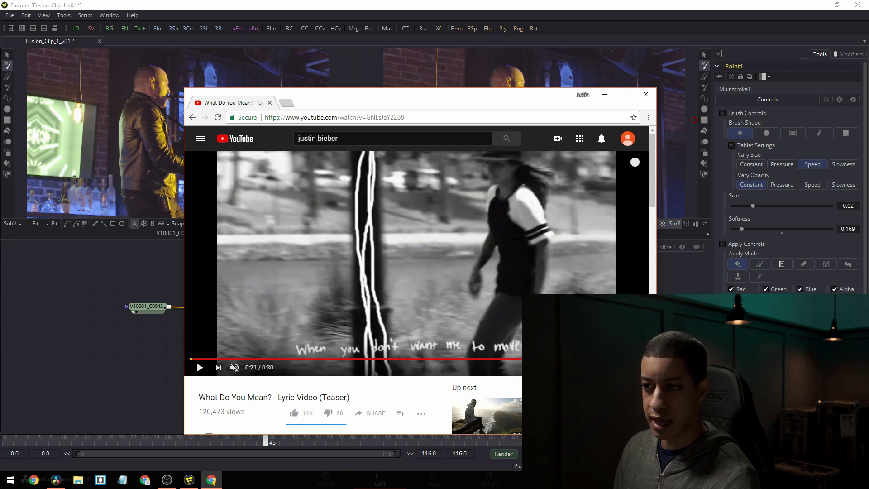
pyautogui.press(',')
pyautogui.press(',')
pyautogui.press(',')
pyautogui.press(',')
# Pause at 0:23, compare neighbouring scribble frames, then return to Fusion
pyautogui.press('space')
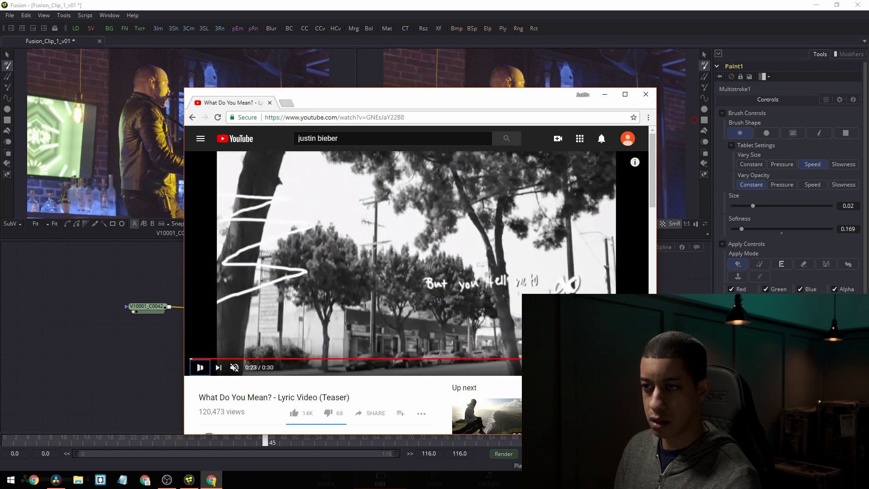
pyautogui.click(360, 247)
pyautogui.press('.')
pyautogui.press('.')
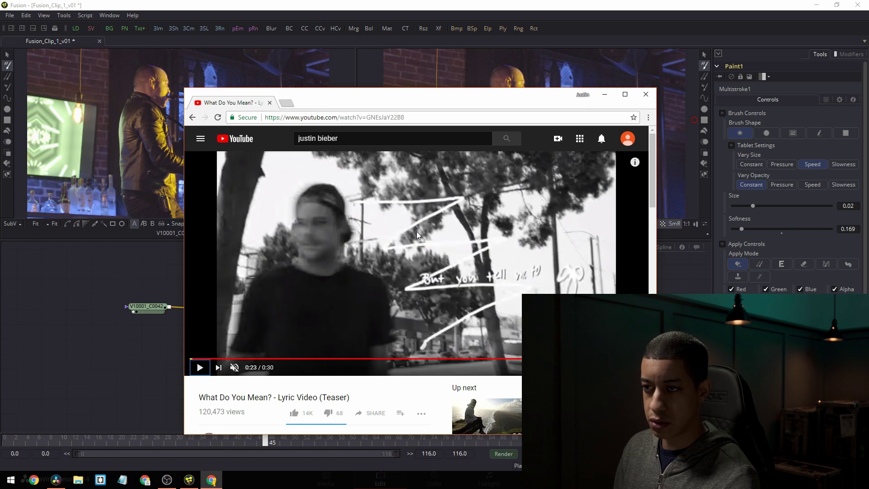
pyautogui.press('.')
pyautogui.press('.')
pyautogui.press('.')
pyautogui.press('.')
pyautogui.press('.')
pyautogui.press('.')
pyautogui.press(',')
pyautogui.press(',')
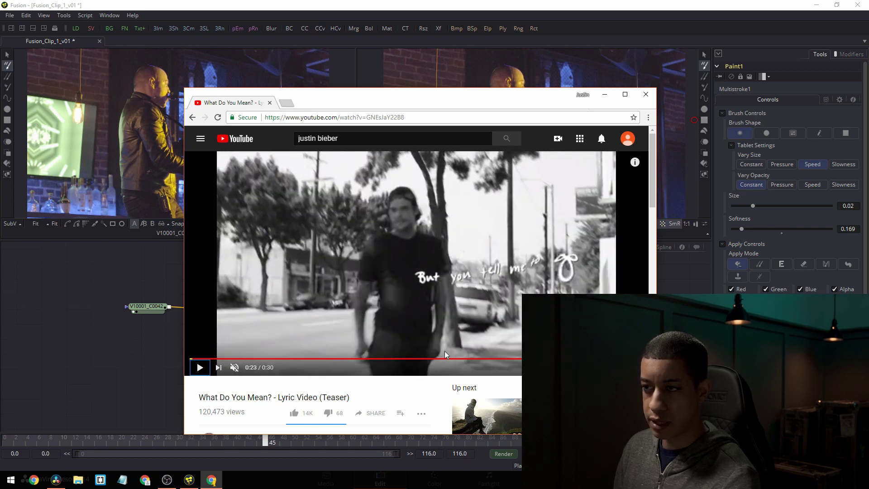
pyautogui.press(',')
pyautogui.press(',')
pyautogui.press(',')
pyautogui.press(',')
pyautogui.press(',')
pyautogui.press(',')
pyautogui.press('.')
pyautogui.press('.')
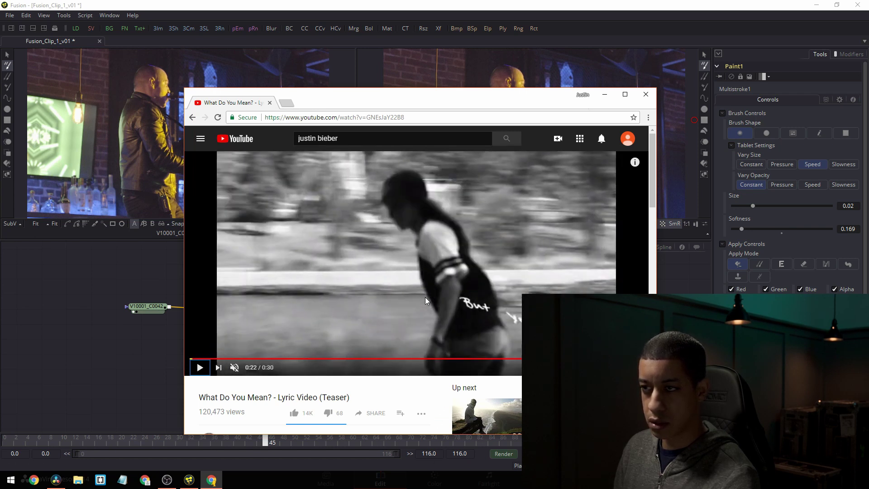
pyautogui.press('.')
pyautogui.press('.')
pyautogui.press('.')
pyautogui.press('.')
pyautogui.press('.')
pyautogui.press('.')
pyautogui.press(',')
pyautogui.press(',')
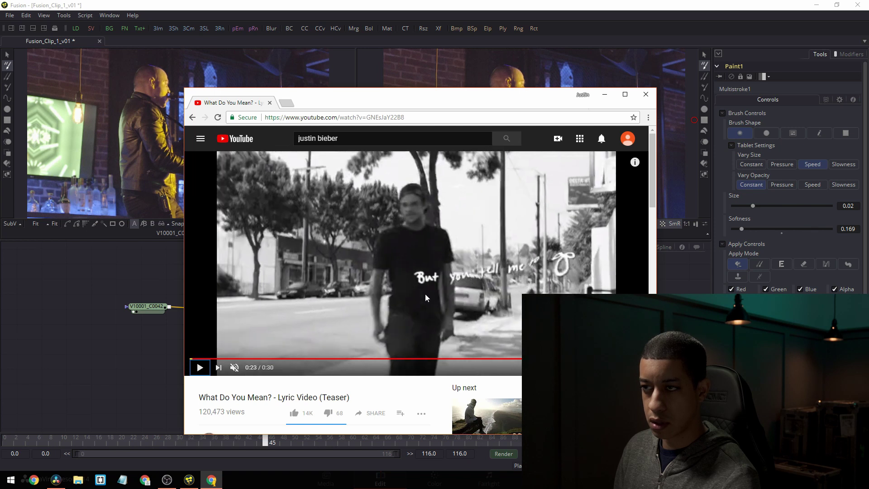
pyautogui.press(',')
pyautogui.press(',')
pyautogui.press(',')
pyautogui.press(',')
pyautogui.press('.')
pyautogui.press('.')
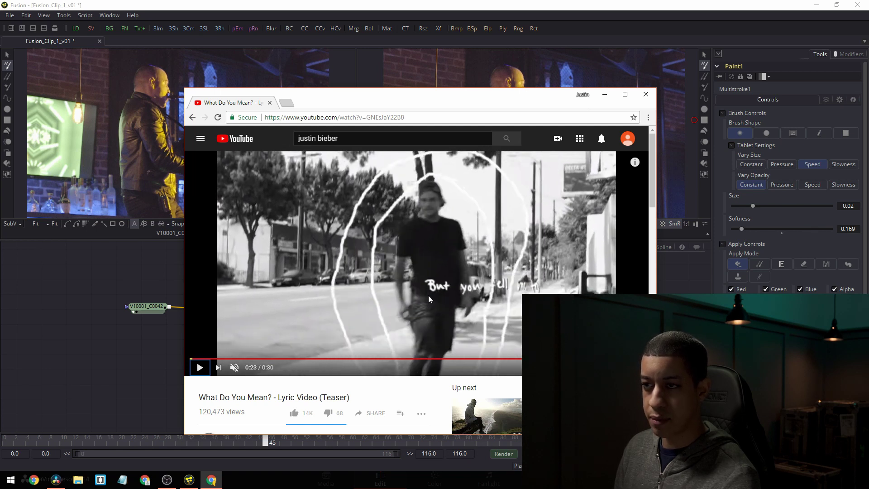
pyautogui.press('.')
pyautogui.press('.')
pyautogui.press('.')
pyautogui.press('.')
pyautogui.press('.')
pyautogui.press('.')
pyautogui.press('.')
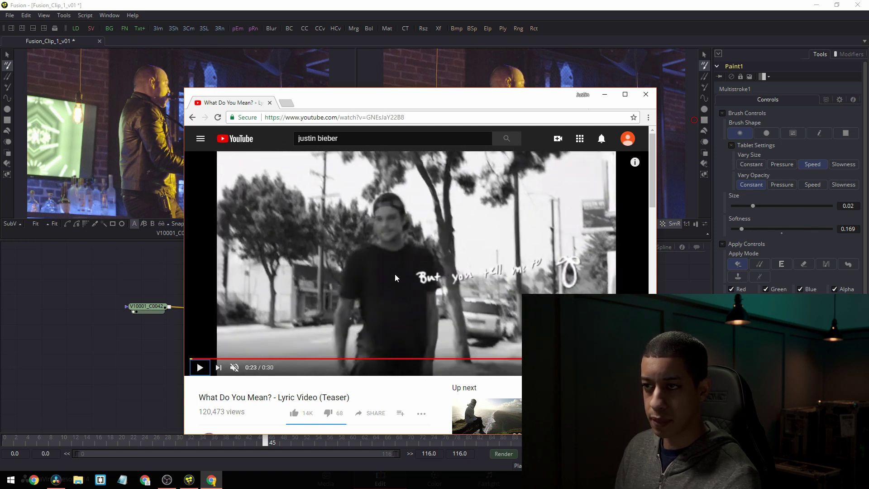
pyautogui.hotkey('alt', 'Tab')
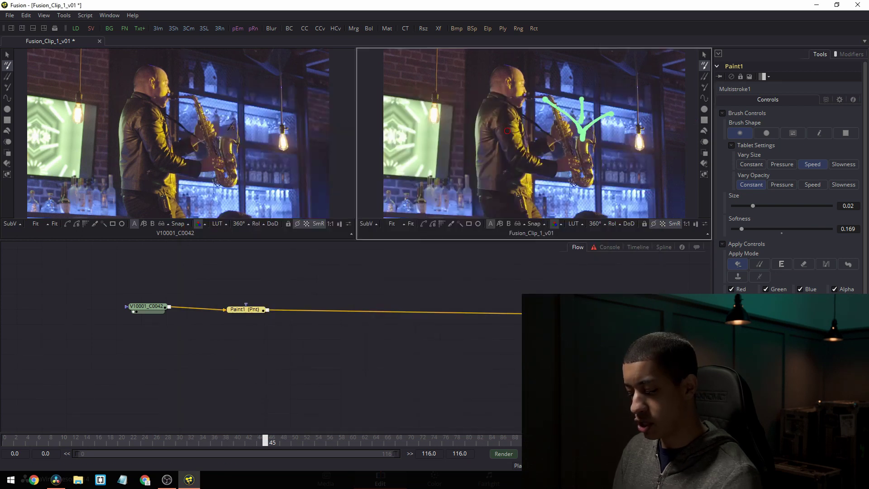
pyautogui.press('Left')
pyautogui.press('Right')
pyautogui.press('Right')
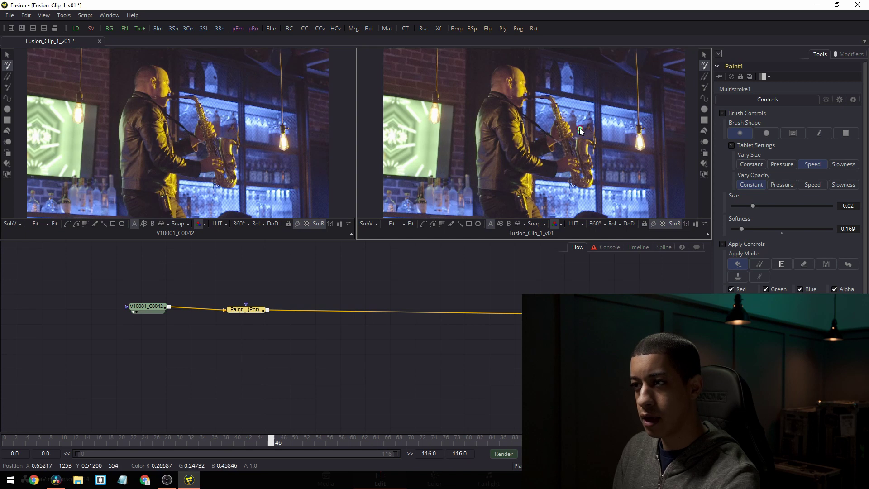
pyautogui.press('Right')
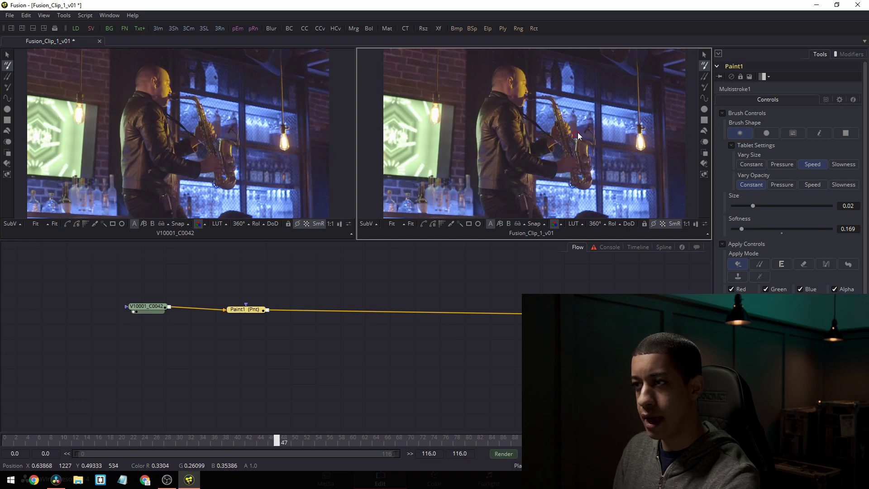
pyautogui.press('Right')
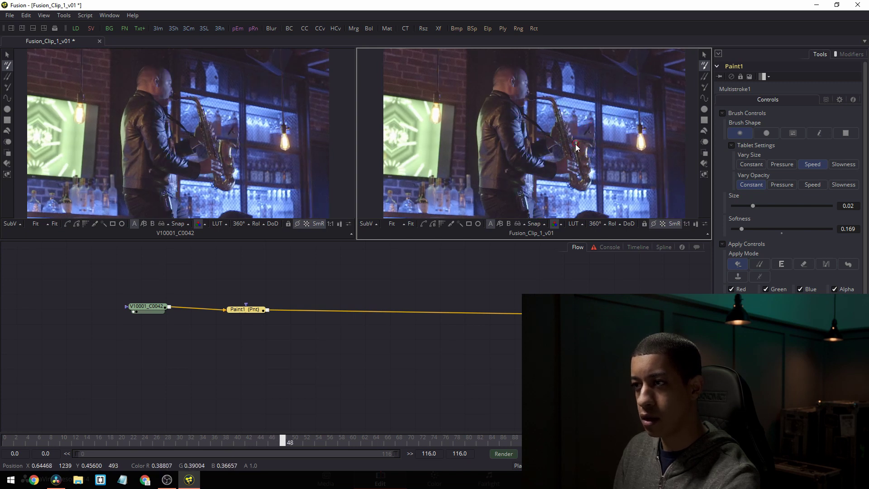
pyautogui.press('Right')
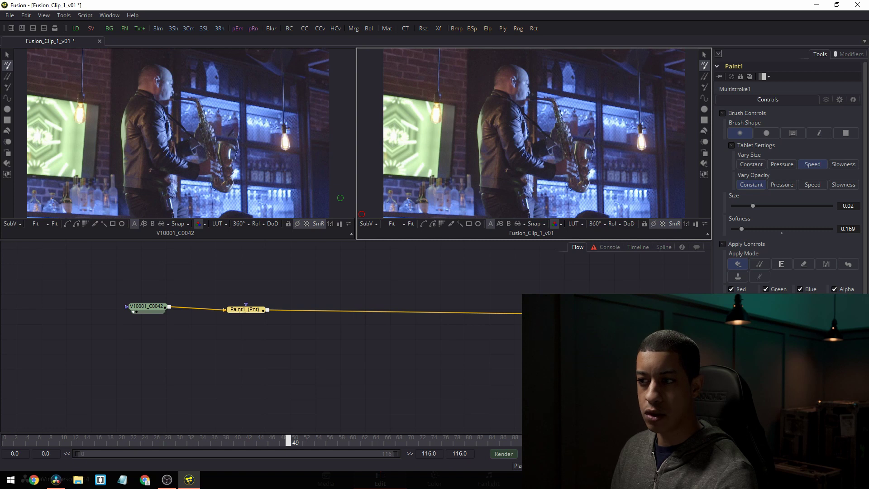
pyautogui.click(503, 455)
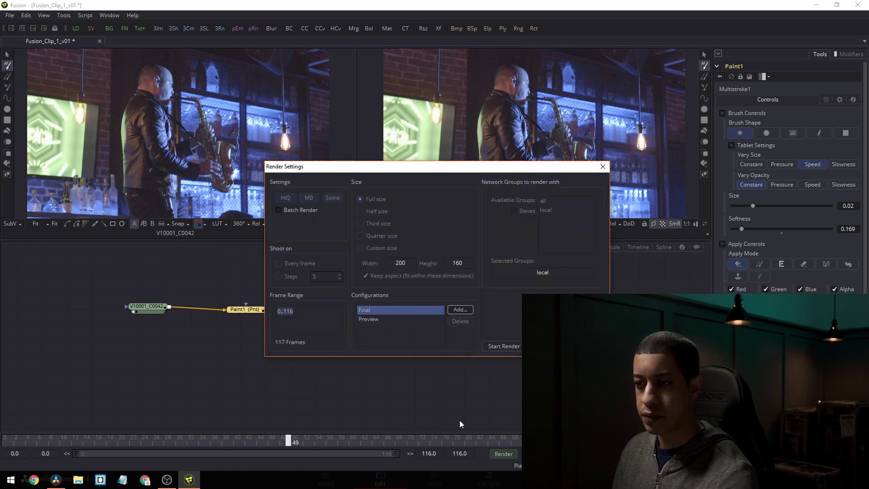
# Render frames 0–116 of the painted composition and dismiss the completion notice
pyautogui.click(503, 346)
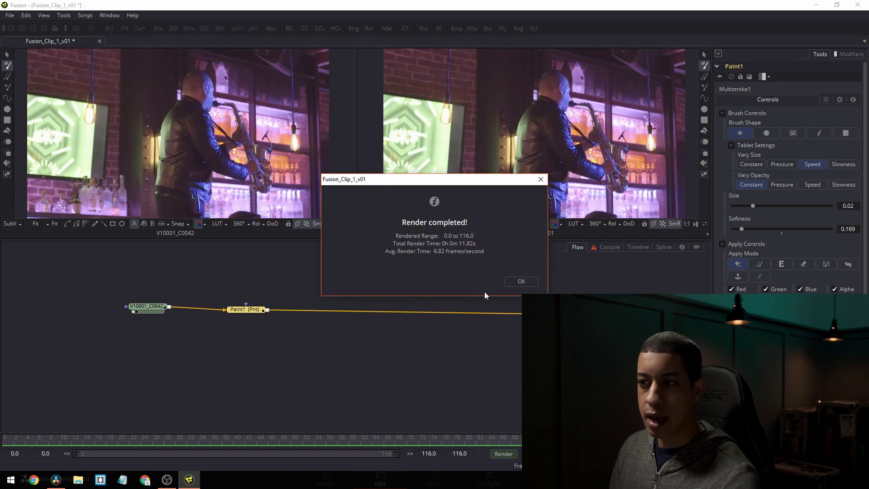
pyautogui.click(522, 282)
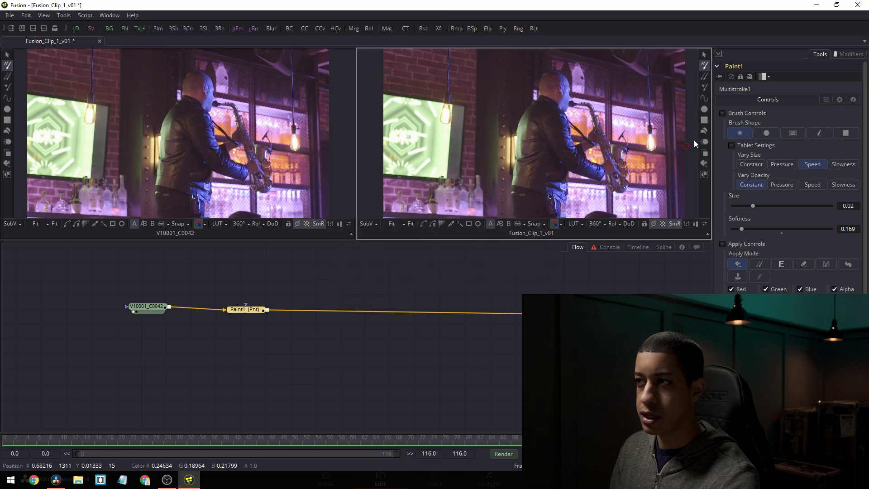
# Minimise Fusion and play the Resolve timeline through Fusion Clip 1's green strokes
pyautogui.click(817, 4)
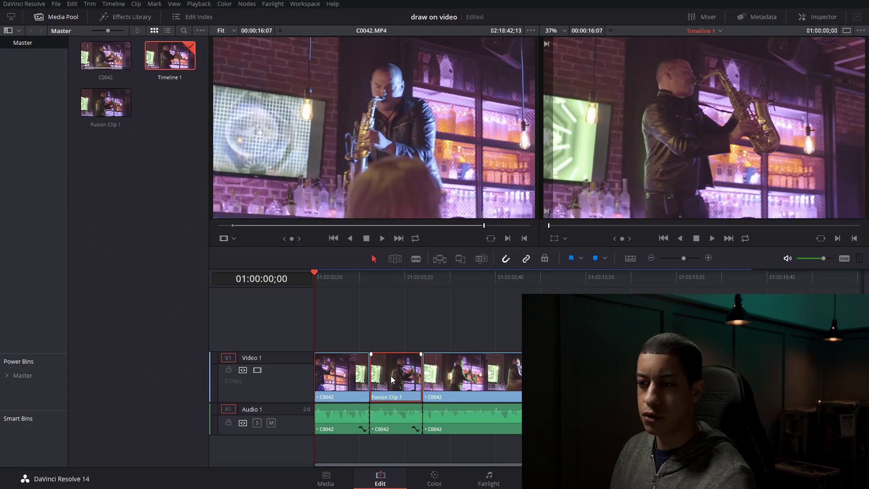
pyautogui.press('space')
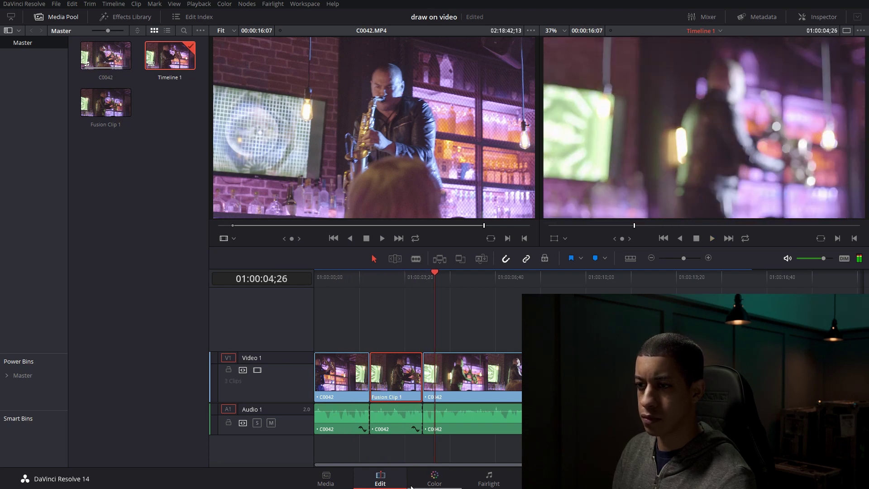
pyautogui.click(389, 277)
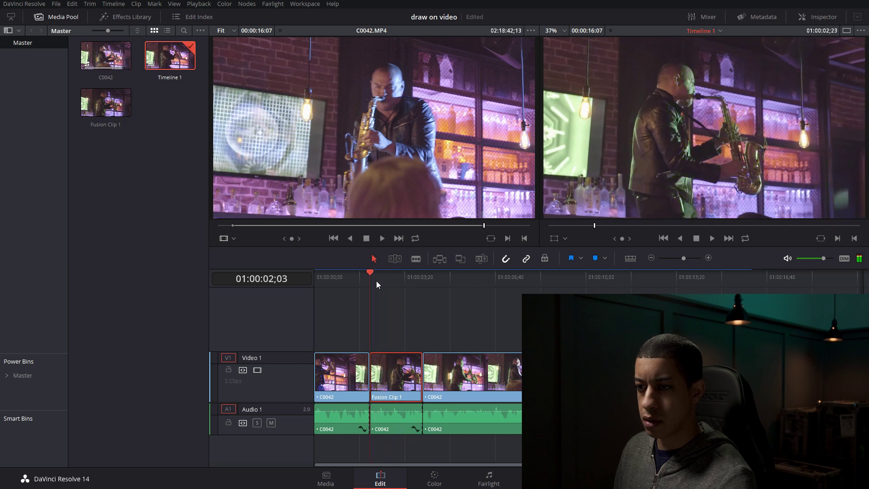
pyautogui.press('space')
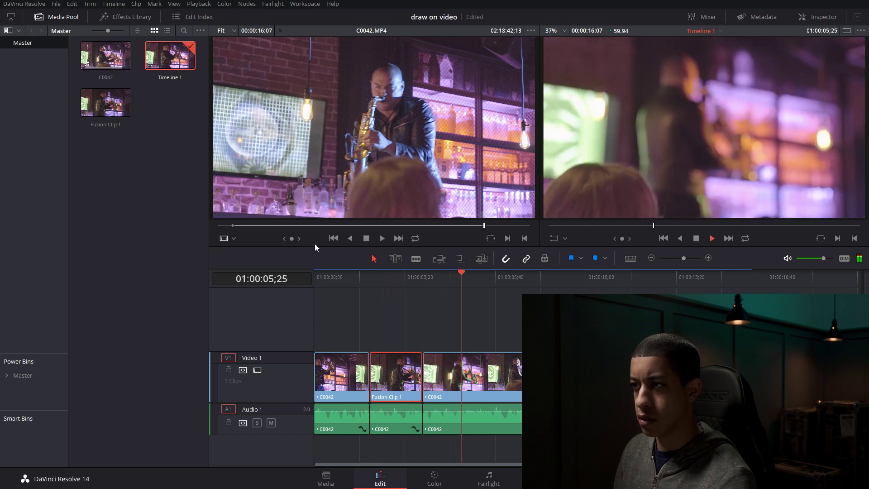
pyautogui.click(384, 277)
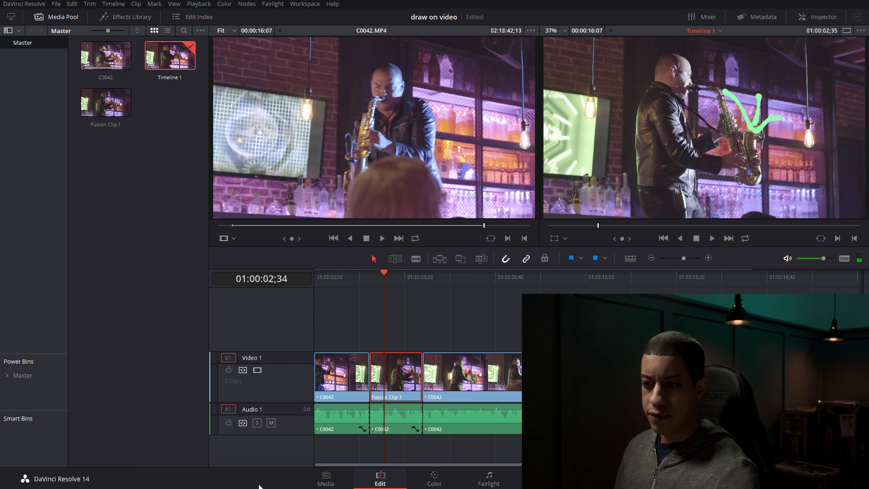
# On the Color page, undo a trial curve tweak and warm the clip with the colour wheels
pyautogui.click(434, 478)
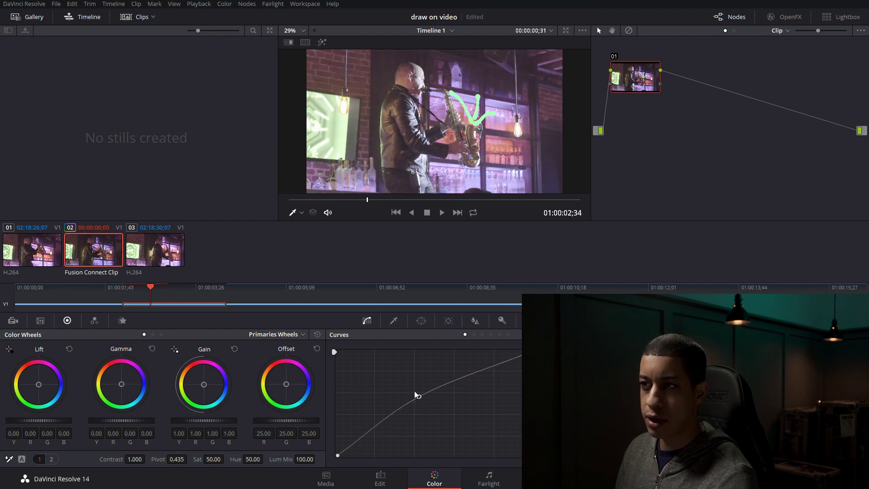
pyautogui.moveTo(421, 412); pyautogui.dragTo(408, 384)
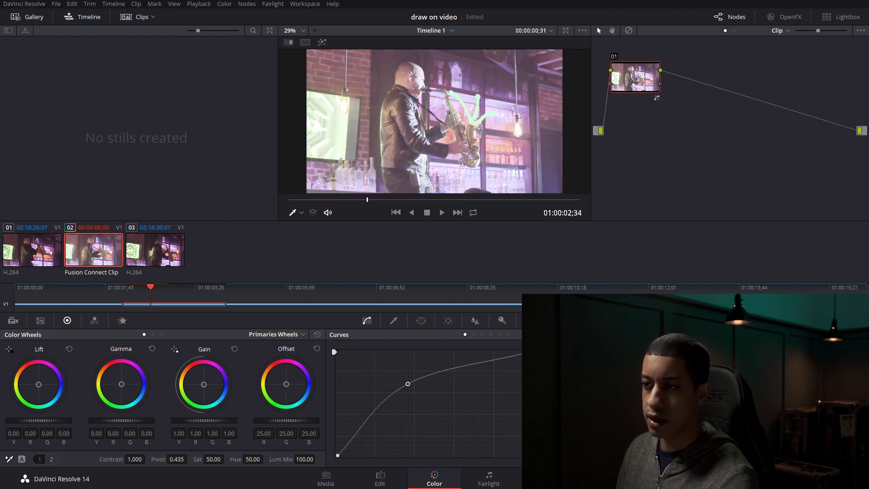
pyautogui.hotkey('ctrl', 'z')
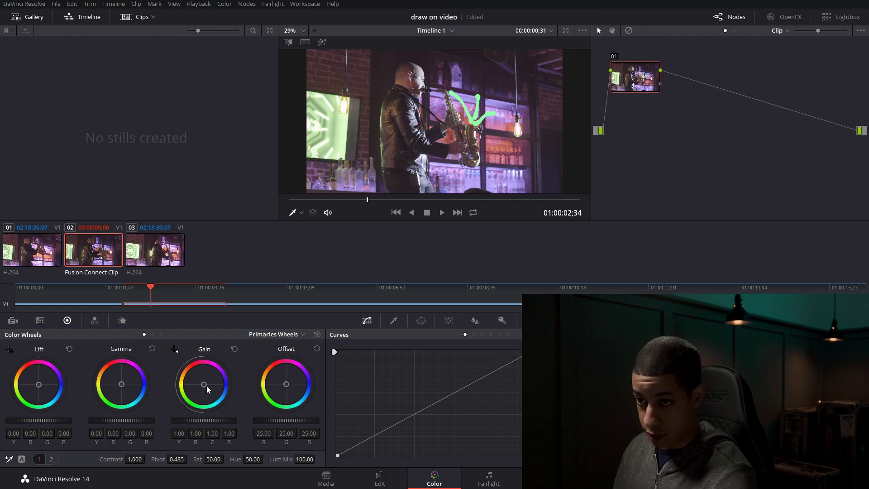
pyautogui.moveTo(207, 389); pyautogui.dragTo(231, 387)
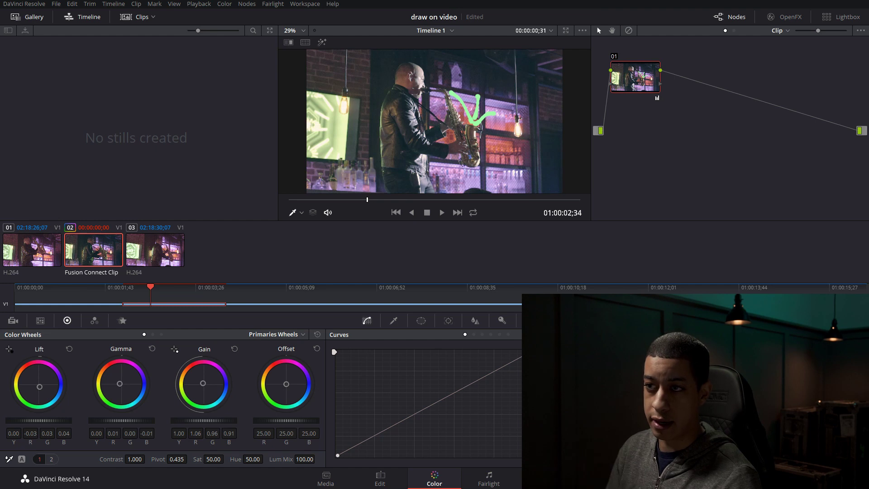
pyautogui.hotkey('shift', '4')
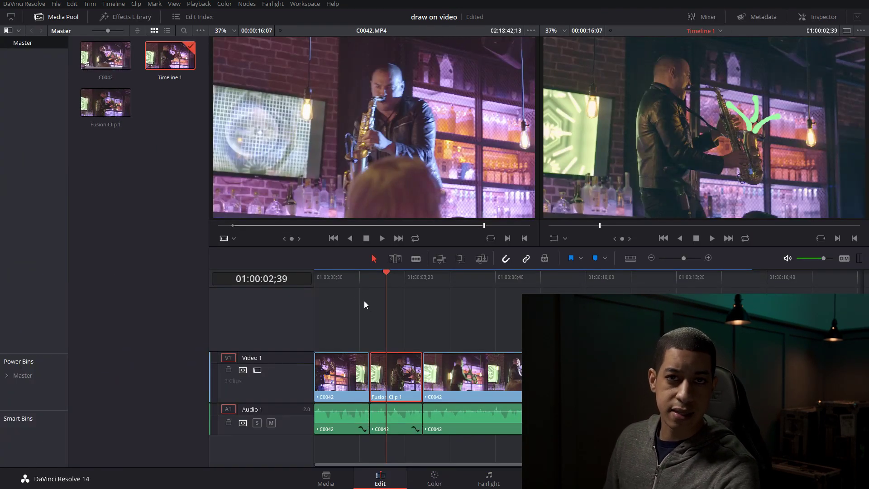